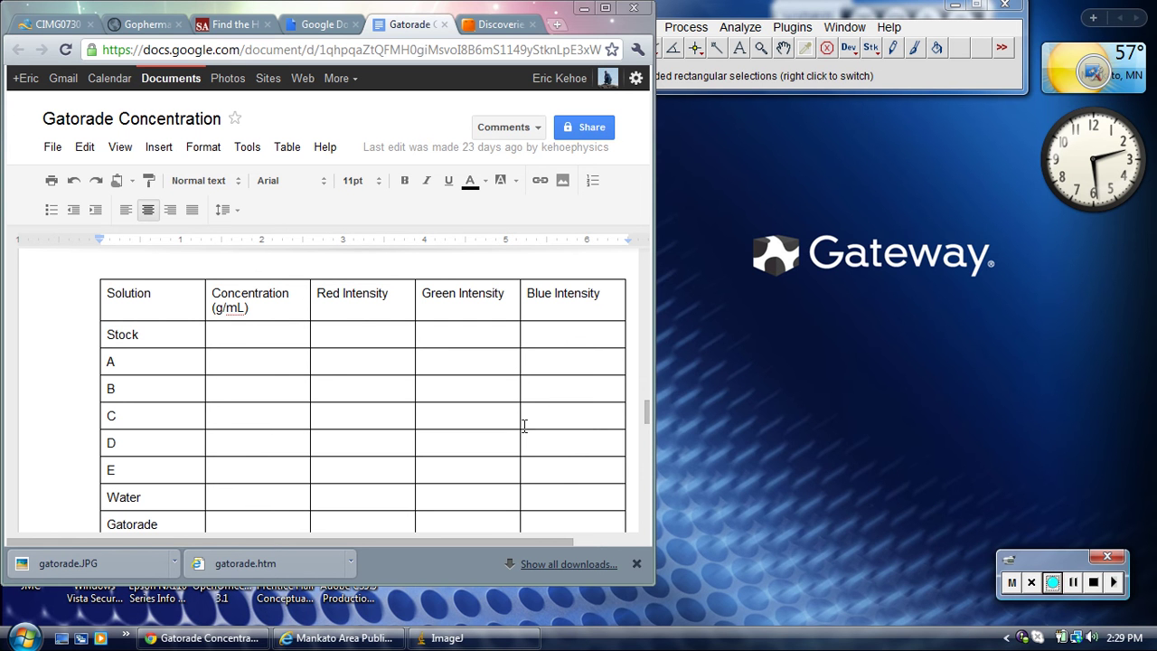
# - Enter concentrations 0.3 for Stock (3g/10mL), 0.15 for A and 0.075 for B
pyautogui.doubleClick(243, 336)
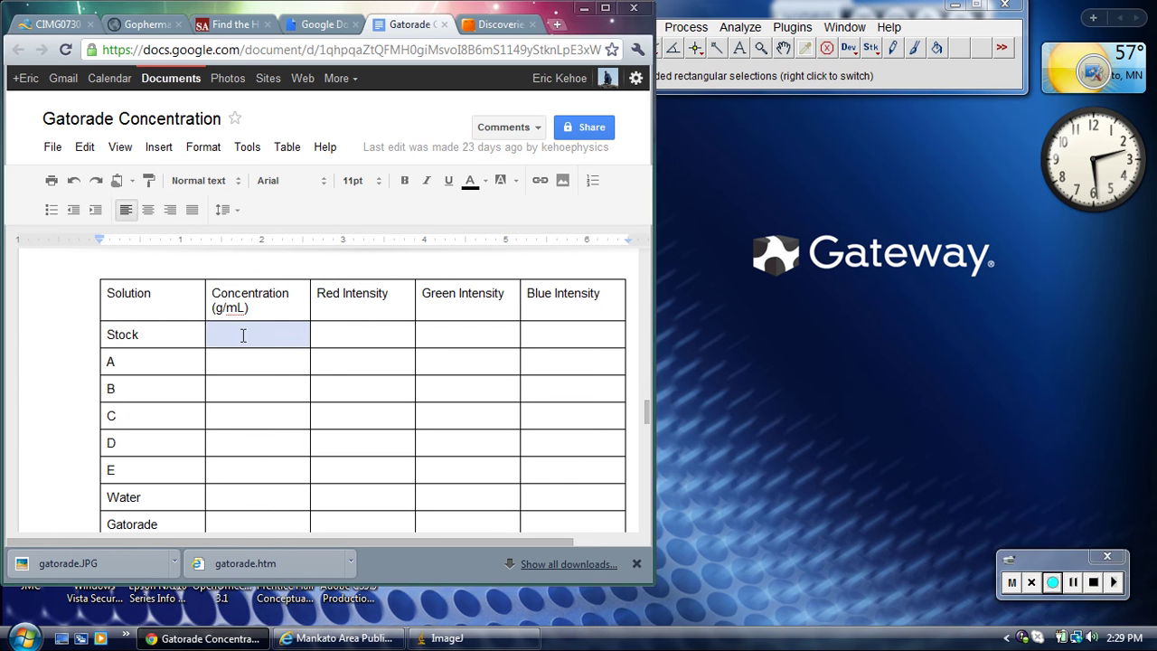
pyautogui.click(243, 335)
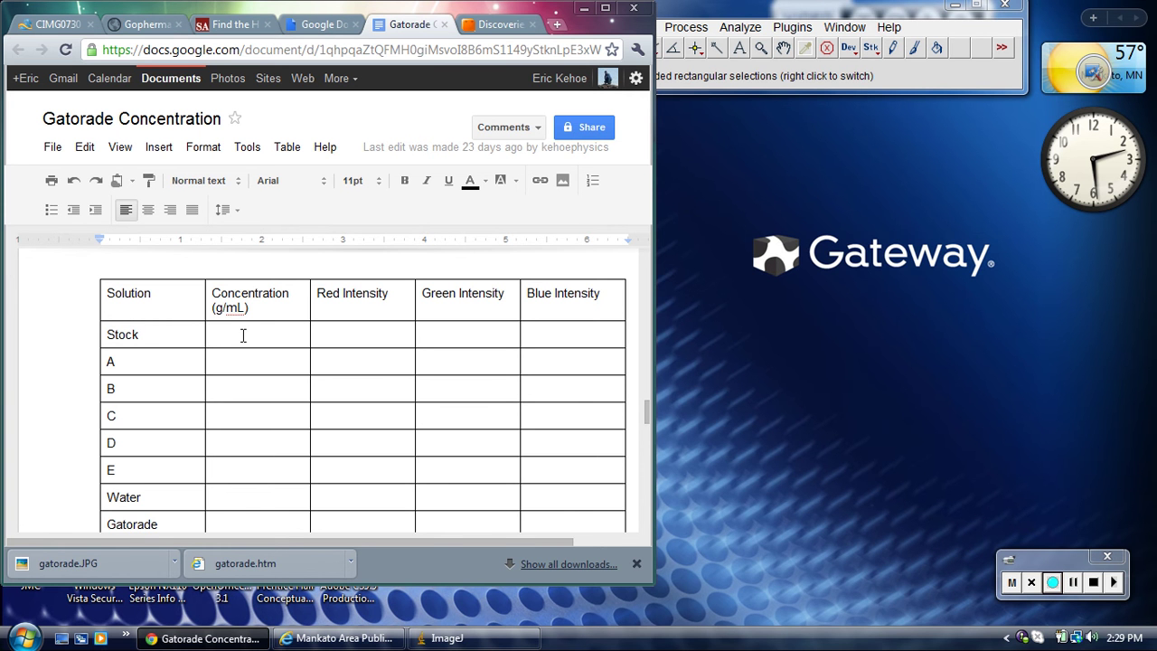
pyautogui.write('=')
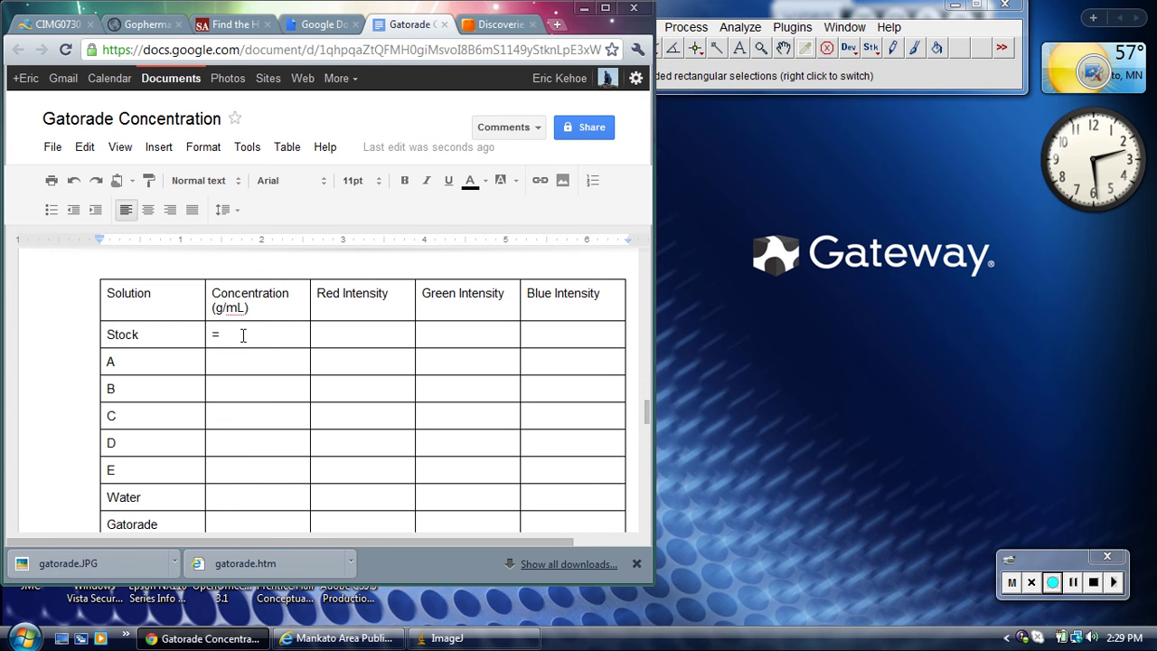
pyautogui.write('3g/10mL = 0.3')
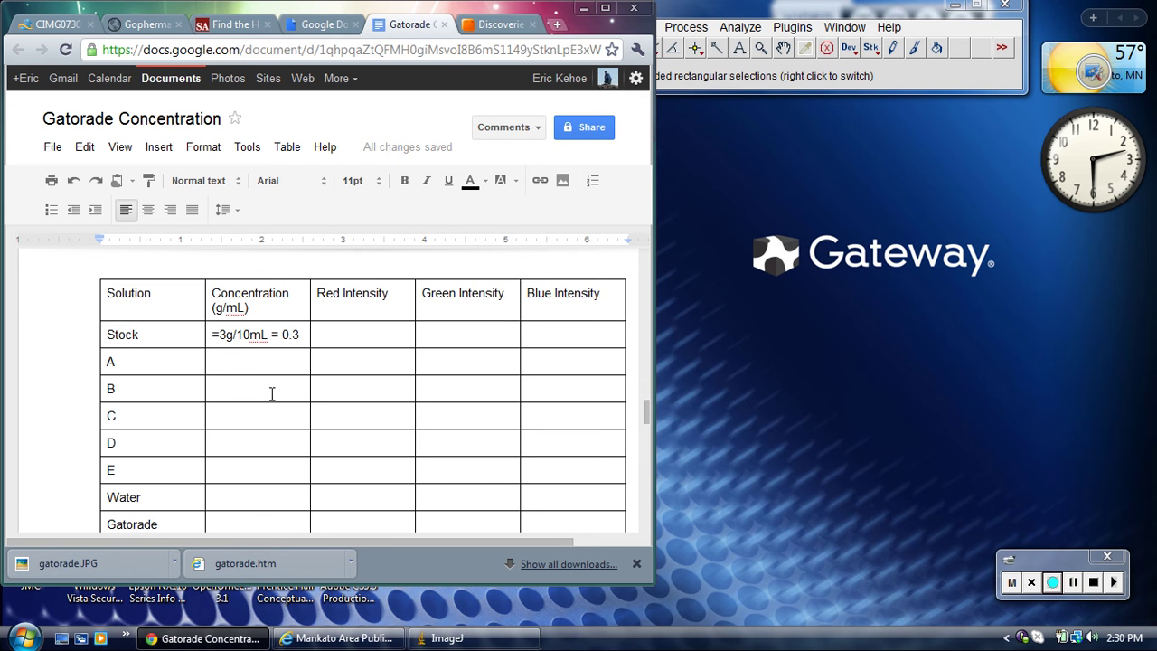
pyautogui.write('0.15')
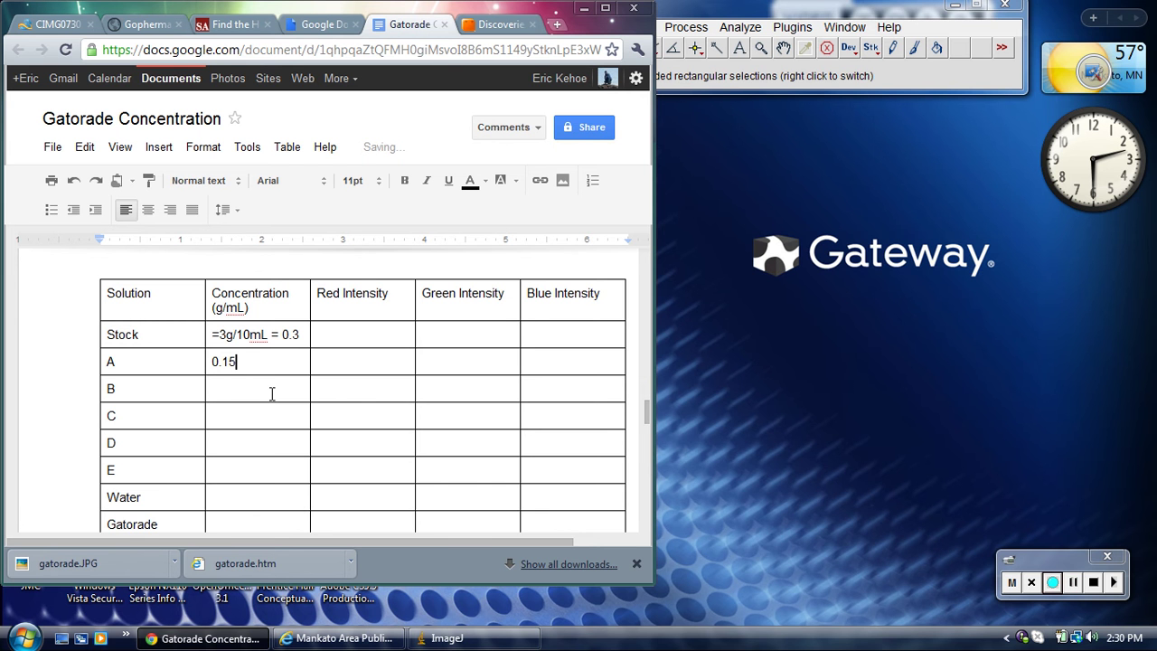
pyautogui.click(270, 393)
pyautogui.write('.075')
pyautogui.click(214, 393)
pyautogui.write('0')
# - Enter 0.033, 0.017 and 0.0085 for C–E, 0.00 for Water, and unknown for Gatorade
pyautogui.click(239, 409)
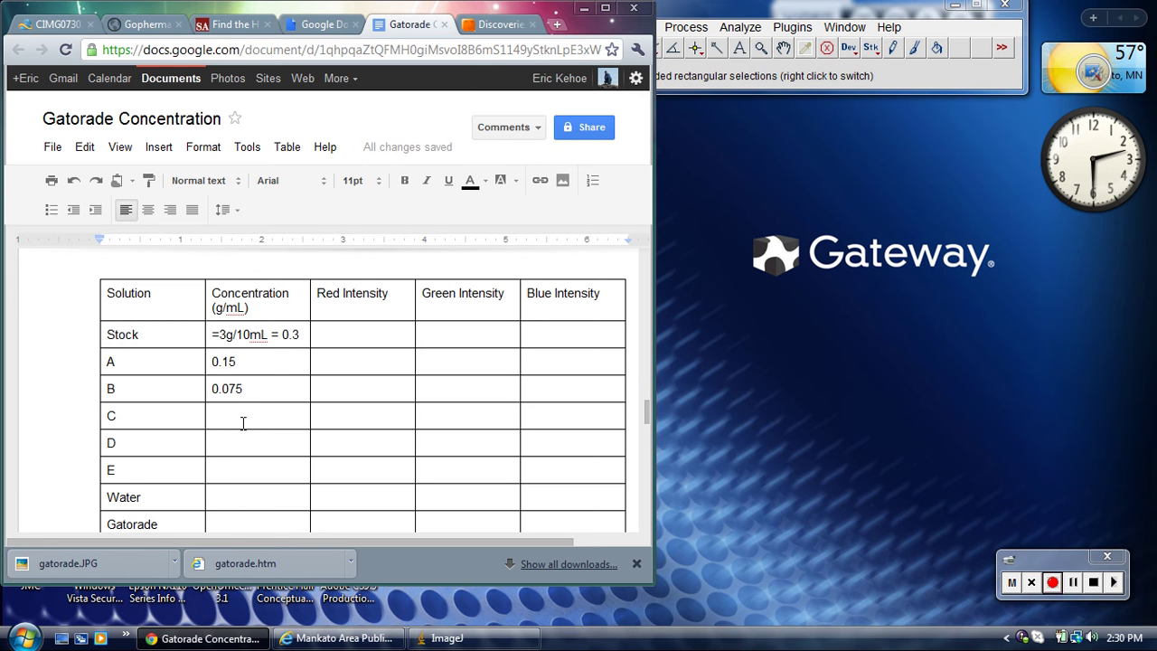
pyautogui.write('0.033')
pyautogui.click(232, 448)
pyautogui.write('0.01')
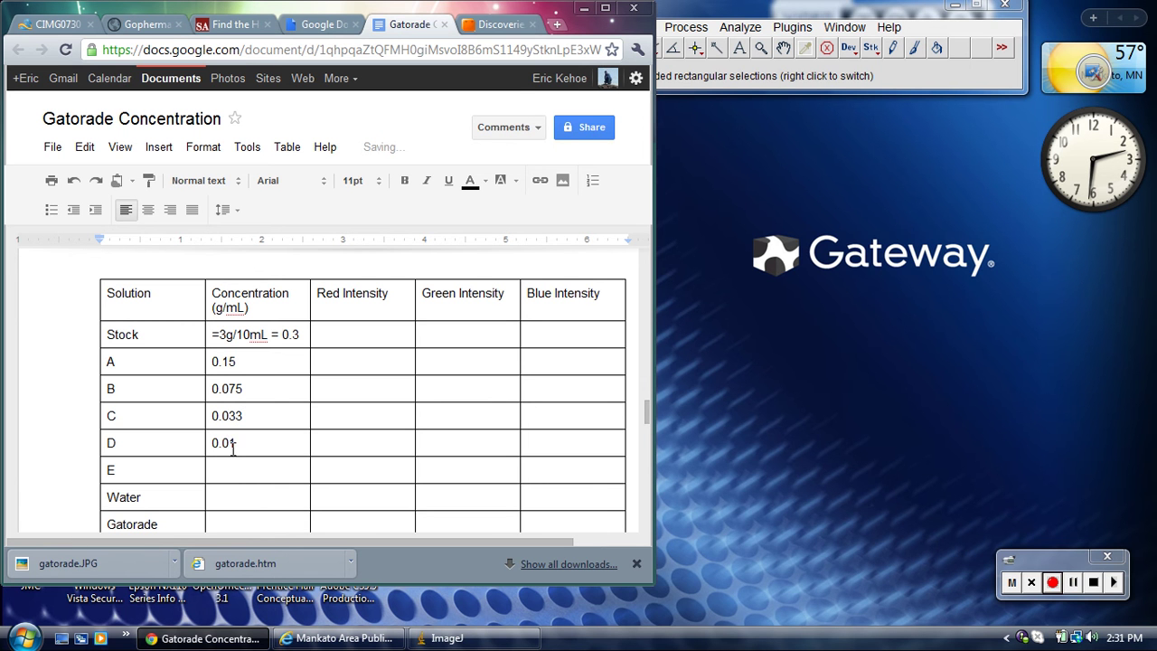
pyautogui.write('7')
pyautogui.click(222, 468)
pyautogui.write('0.008')
pyautogui.press('BackSpace')
pyautogui.write('85')
pyautogui.click(267, 500)
pyautogui.write('0.00')
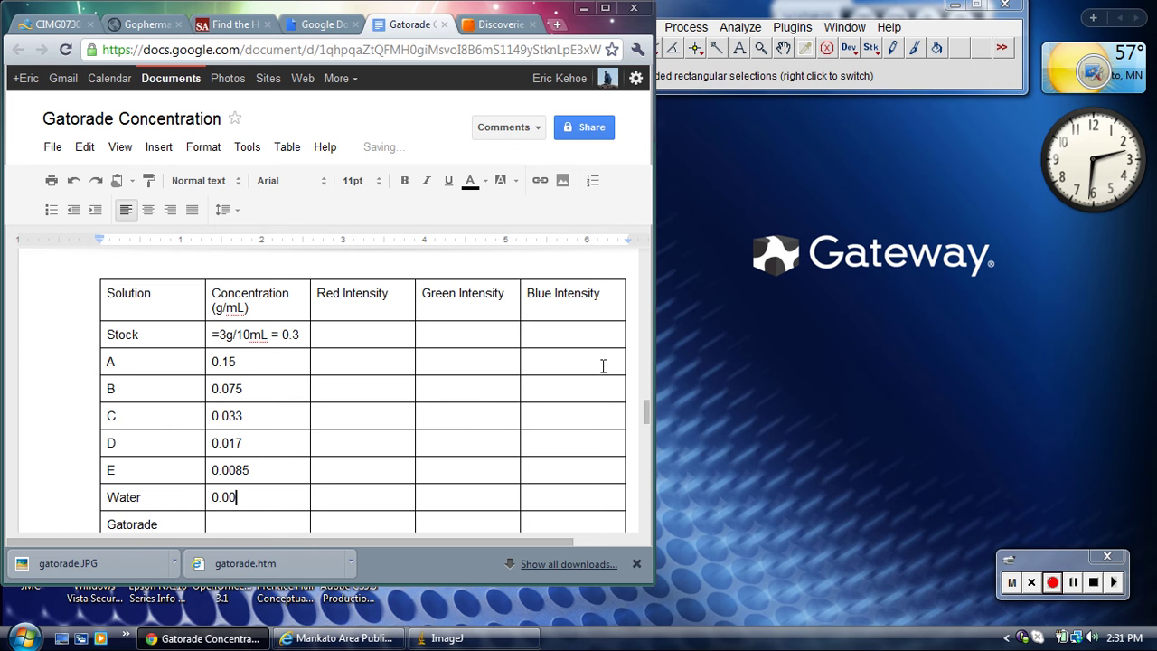
pyautogui.moveTo(649, 409); pyautogui.dragTo(650, 420)
pyautogui.click(269, 410)
pyautogui.write('unk')
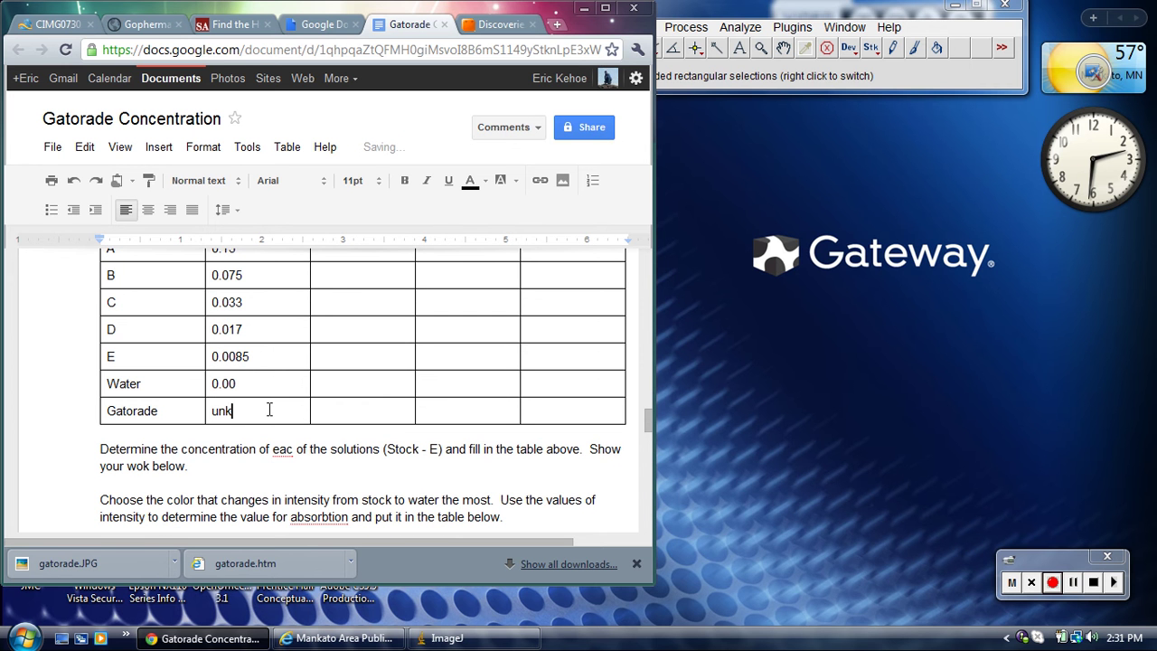
pyautogui.write('nown')
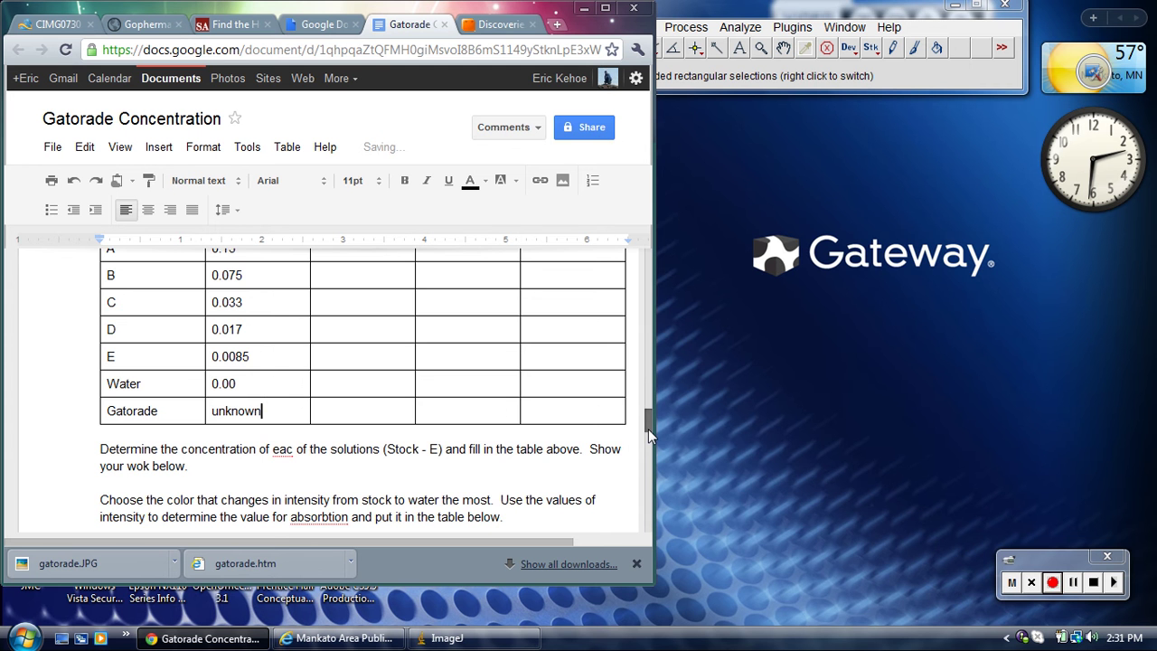
pyautogui.moveTo(648, 426); pyautogui.dragTo(650, 423)
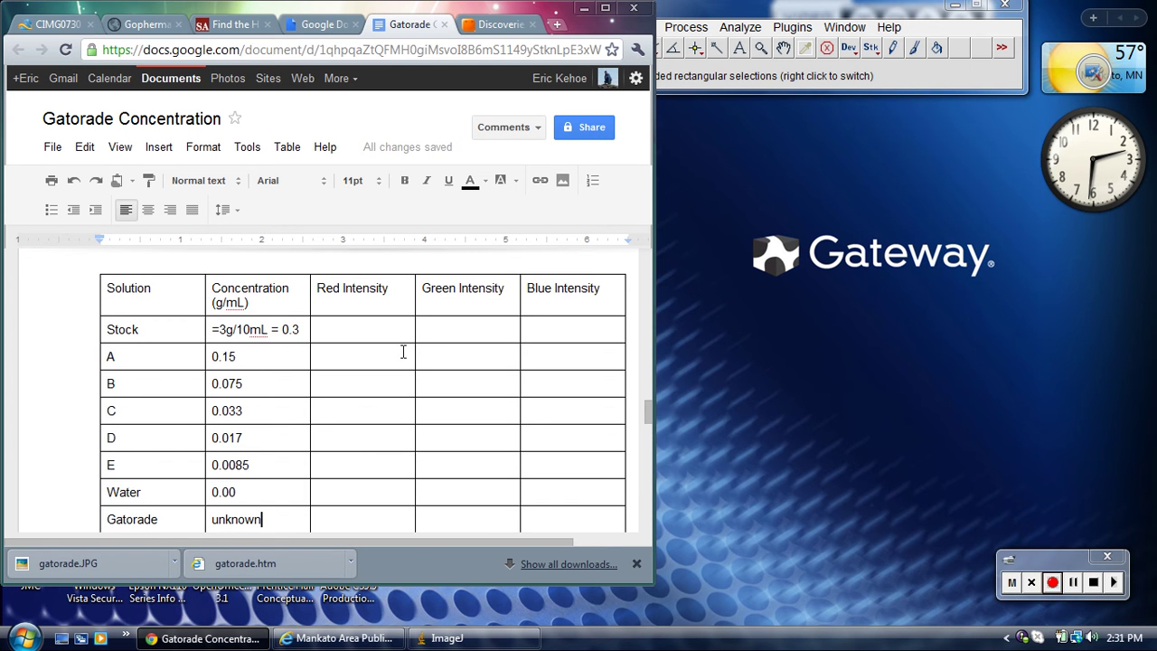
# - Open gatorade.JPG from the Documents folder in ImageJ via File > Open
pyautogui.click(367, 327)
pyautogui.moveTo(722, 5); pyautogui.dragTo(835, 60)
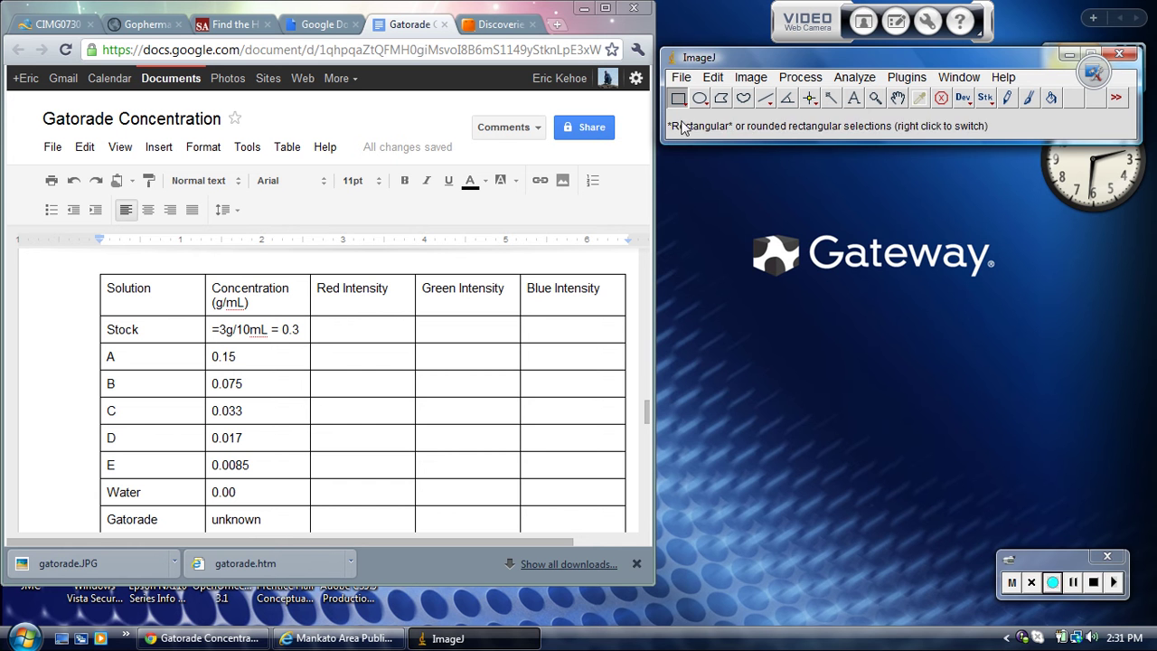
pyautogui.click(681, 77)
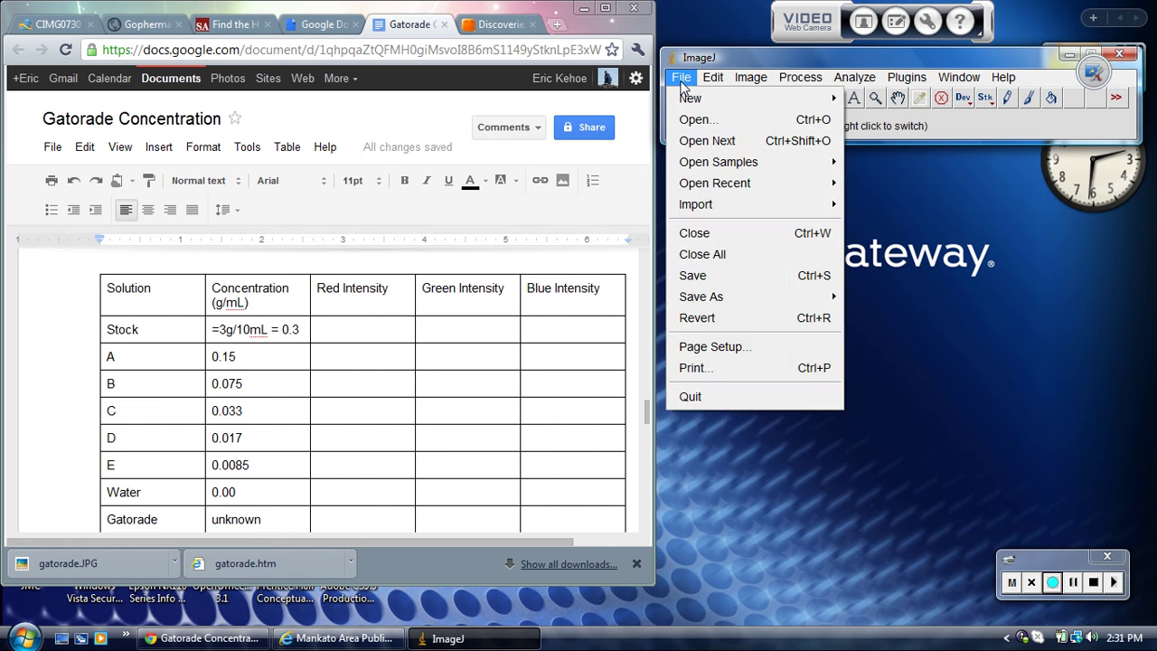
pyautogui.click(693, 117)
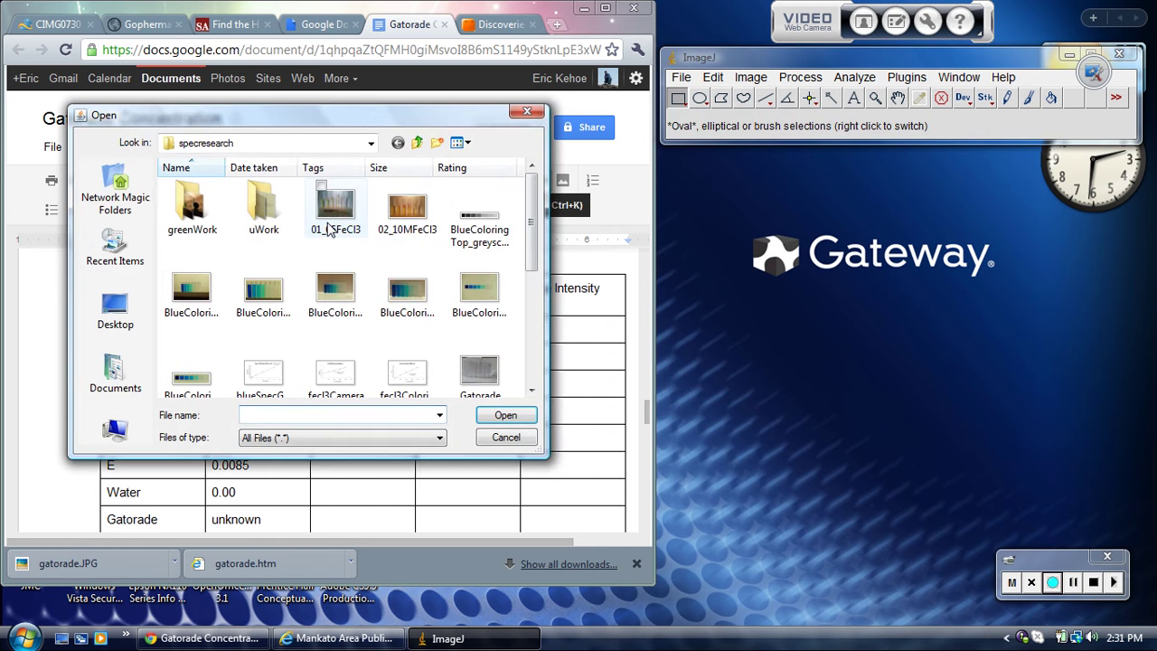
pyautogui.moveTo(536, 233); pyautogui.dragTo(533, 281)
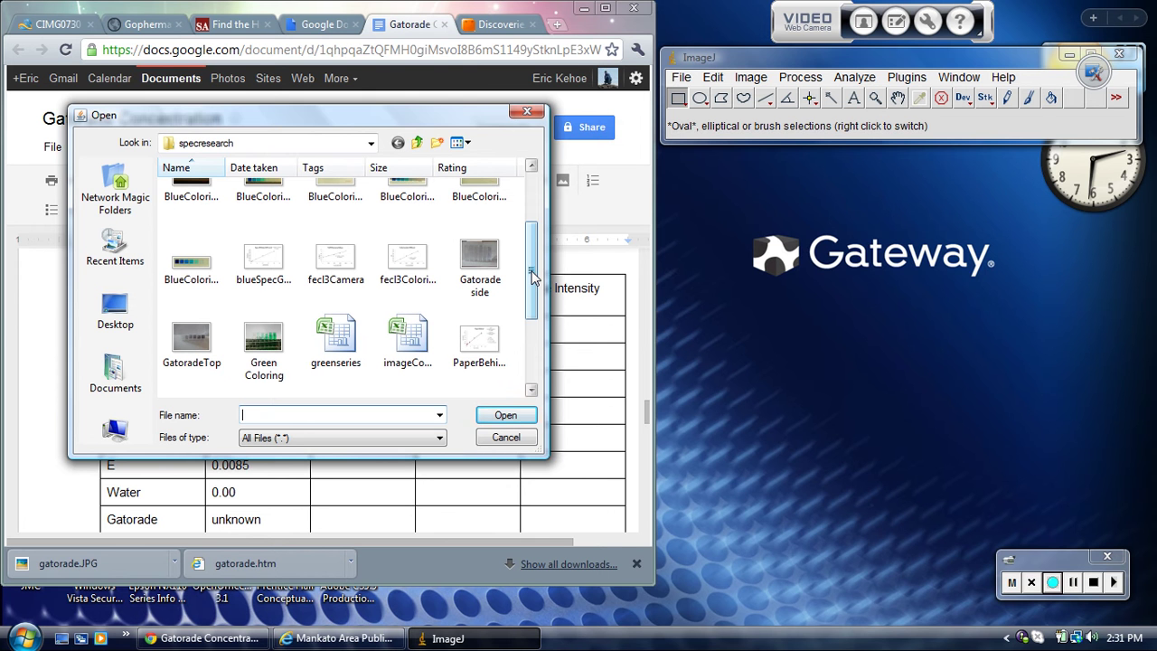
pyautogui.click(416, 142)
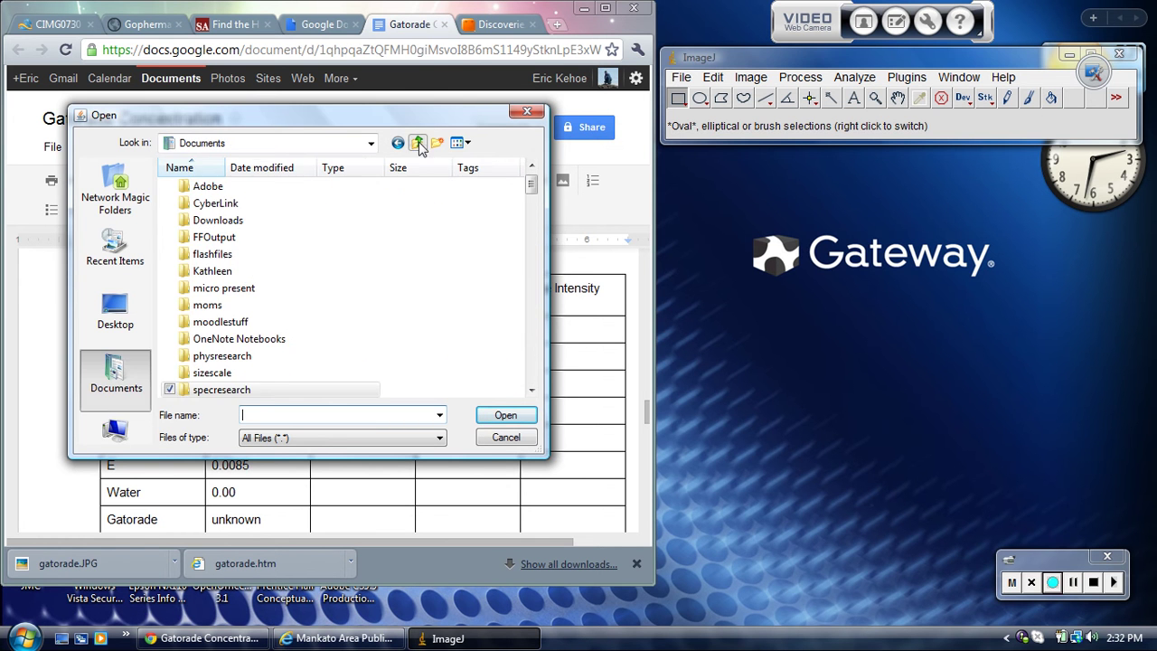
pyautogui.moveTo(537, 191); pyautogui.dragTo(540, 255)
pyautogui.doubleClick(208, 370)
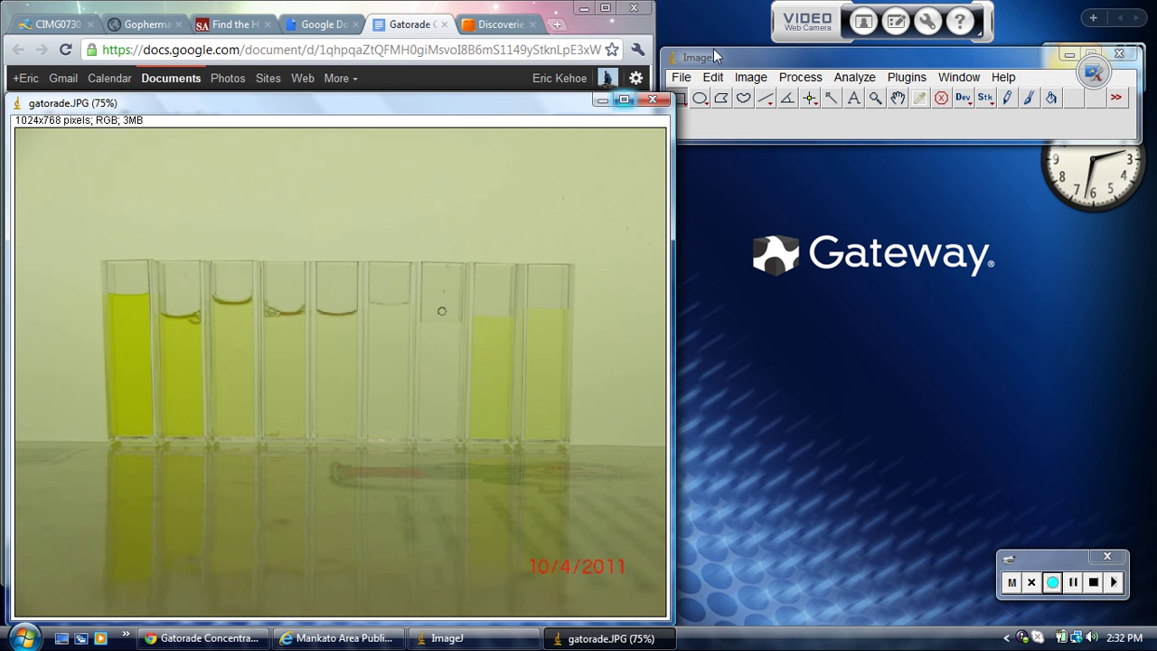
# - Measure RGB inside the first cuvette: Red 163.716, Green 180.079, Blue 8.563
pyautogui.click(766, 54)
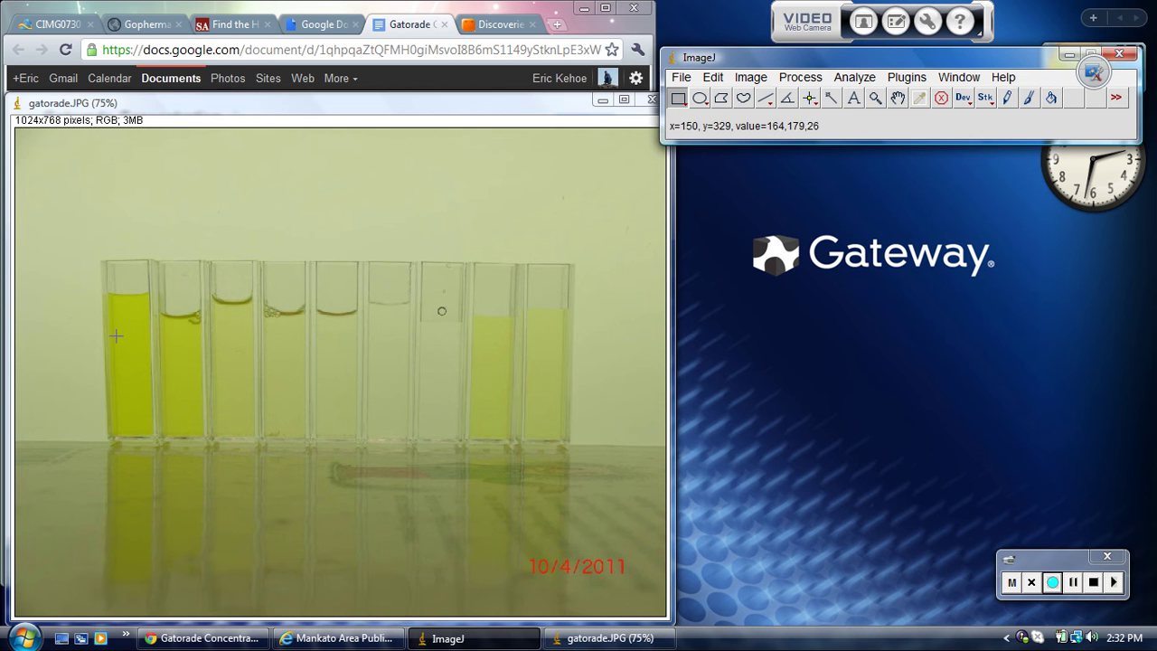
pyautogui.moveTo(124, 334); pyautogui.dragTo(140, 416)
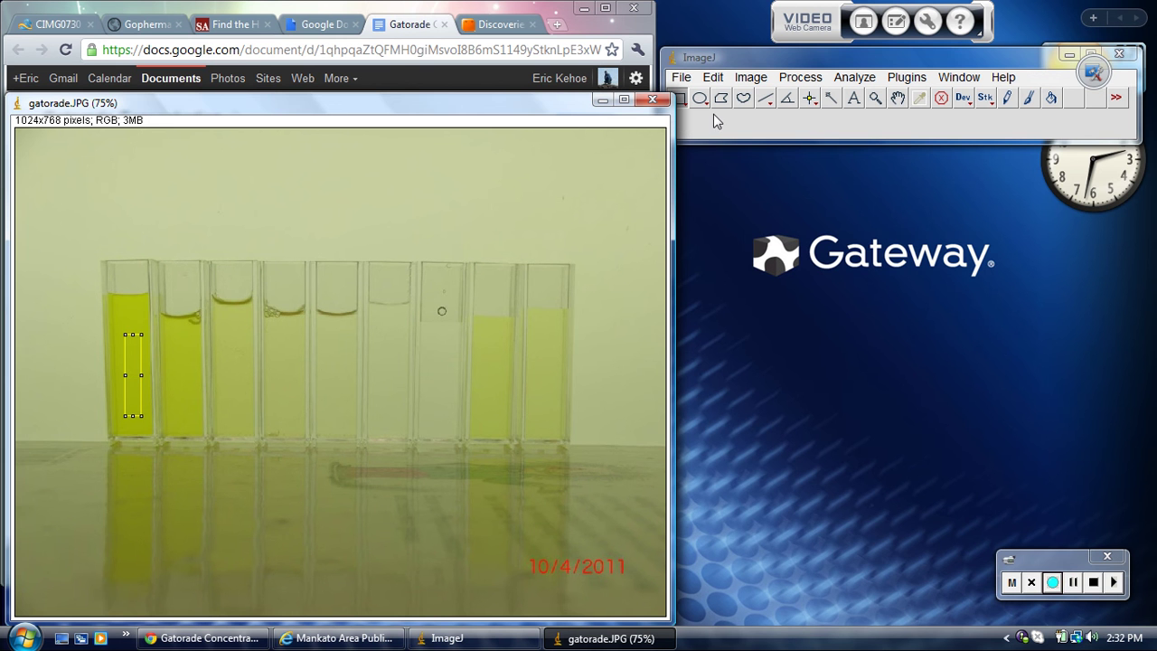
pyautogui.click(908, 78)
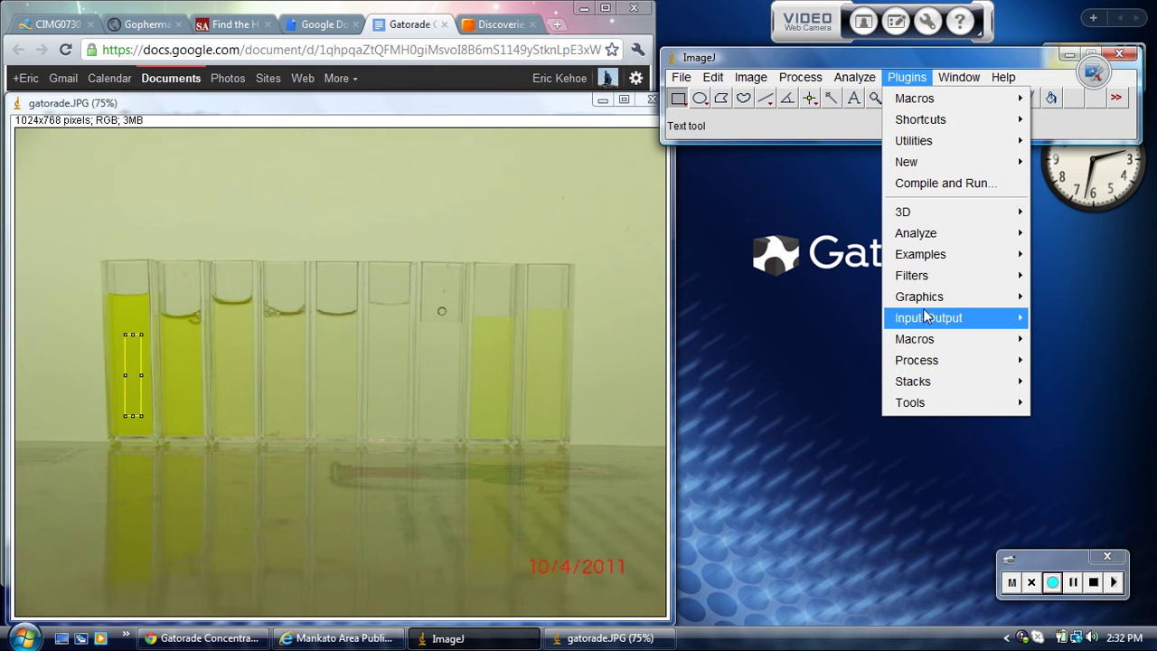
pyautogui.moveTo(952, 237)
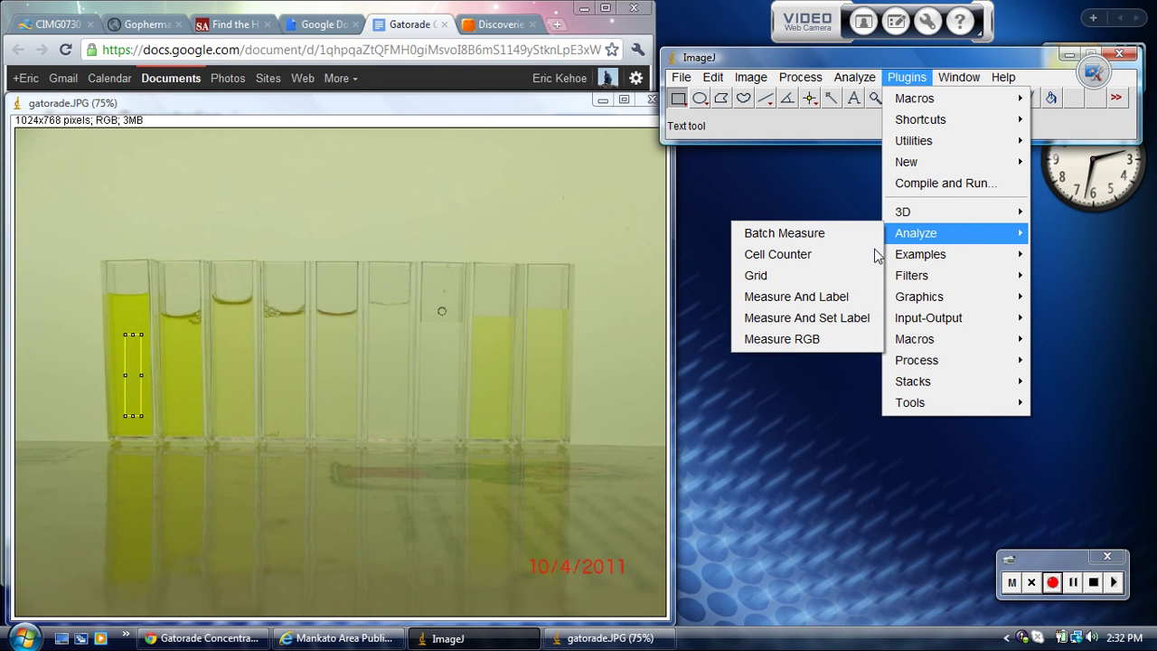
pyautogui.click(790, 342)
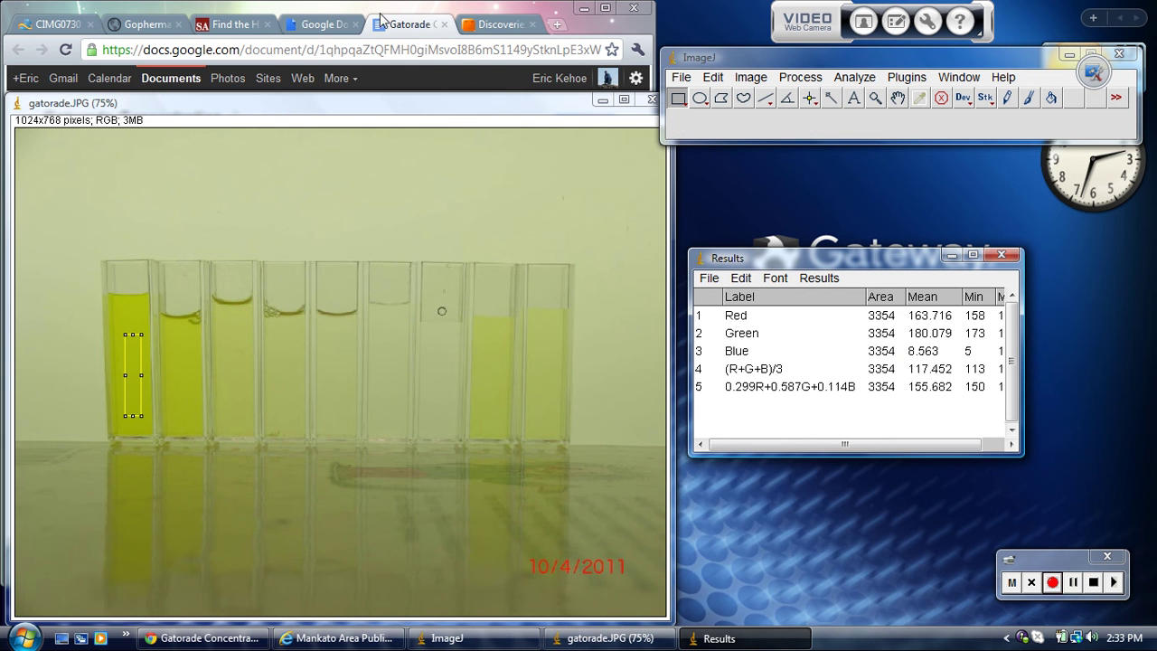
pyautogui.click(548, 16)
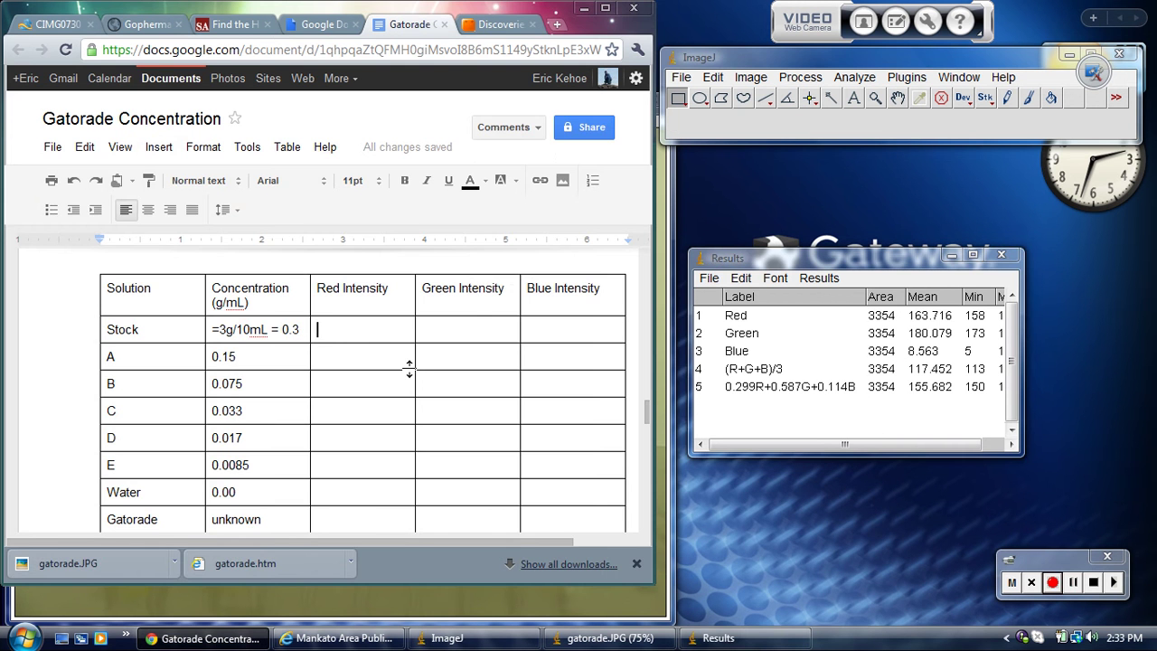
# - Enter the Stock row's rounded intensities: Red 164, Green 180, Blue 9
pyautogui.write('164')
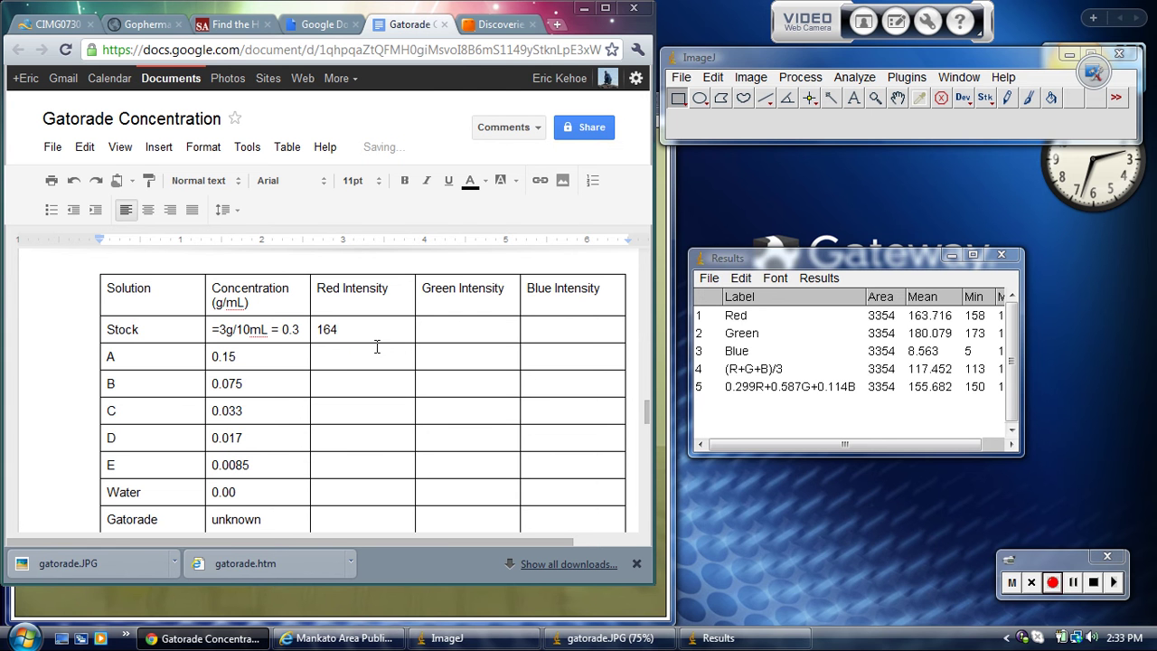
pyautogui.press('Tab')
pyautogui.write('18')
pyautogui.write('9')
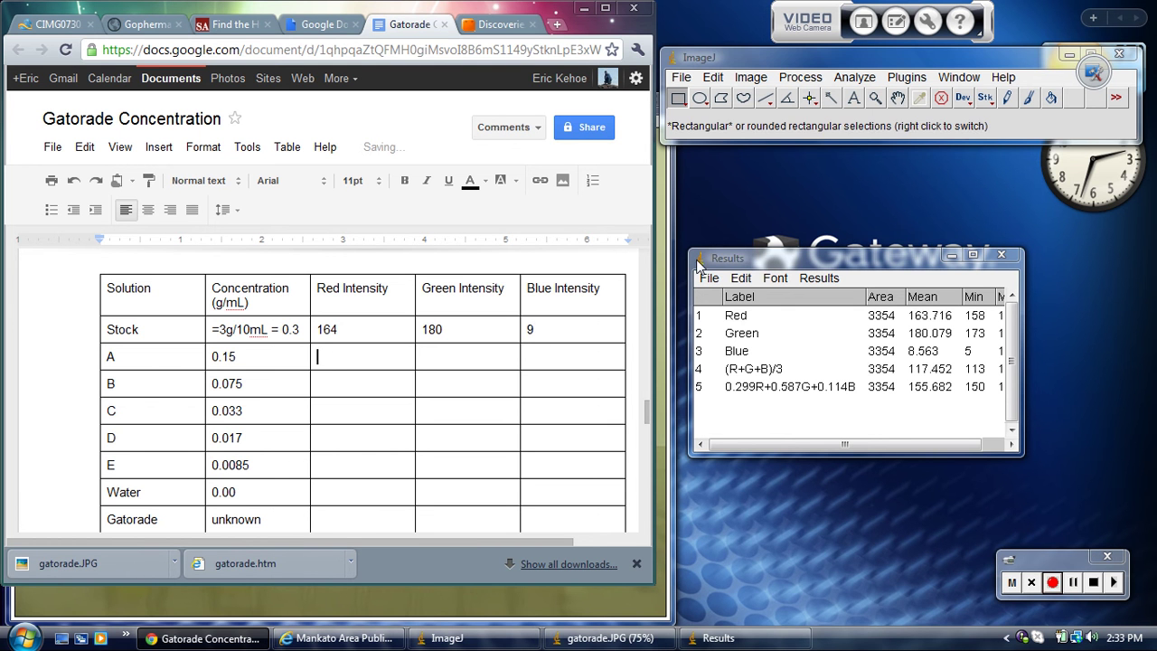
# - Move the selection to the second cuvette and measure RGB: 164.324, 179.980, 29.758
pyautogui.click(673, 510)
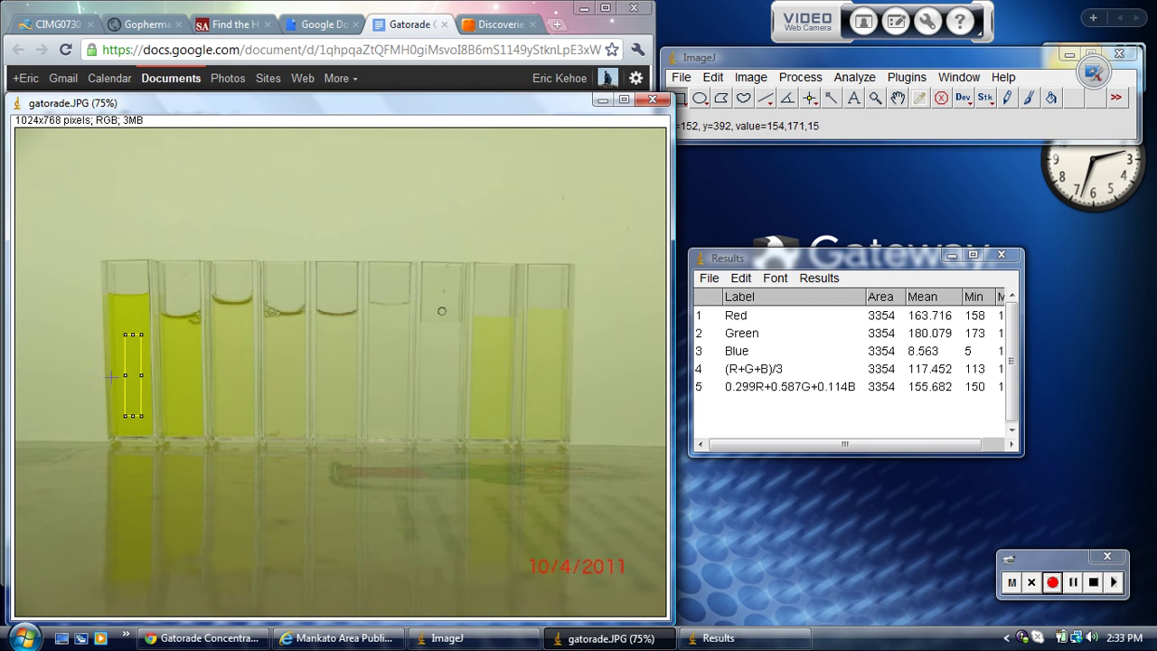
pyautogui.moveTo(132, 385); pyautogui.dragTo(180, 386)
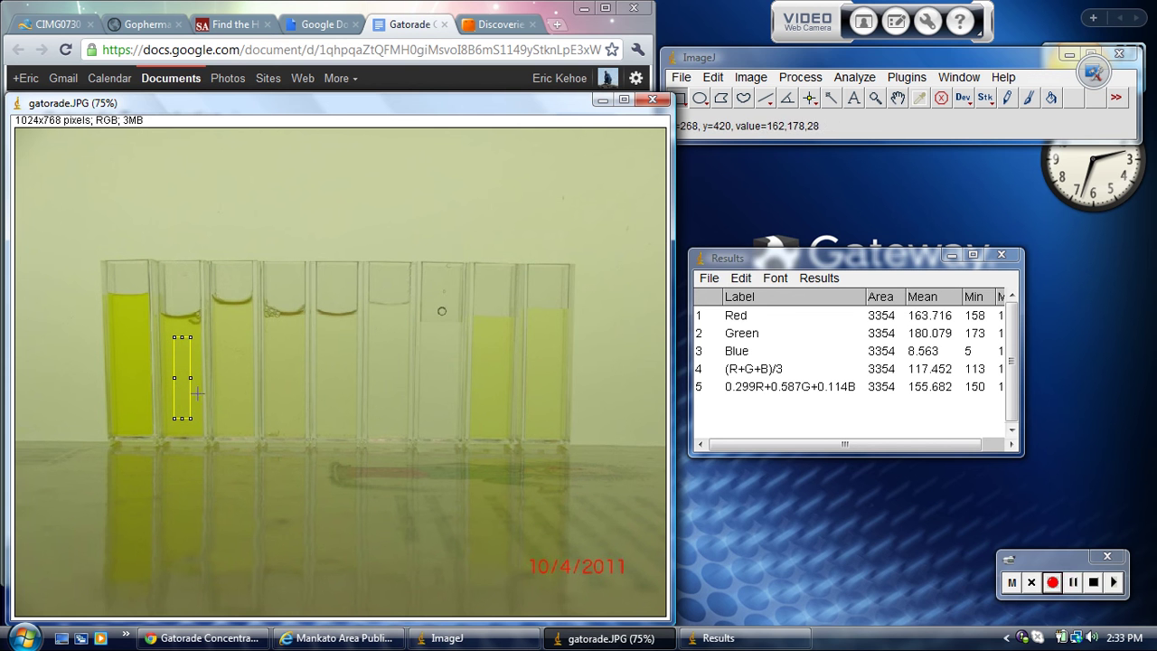
pyautogui.click(904, 80)
pyautogui.moveTo(918, 238)
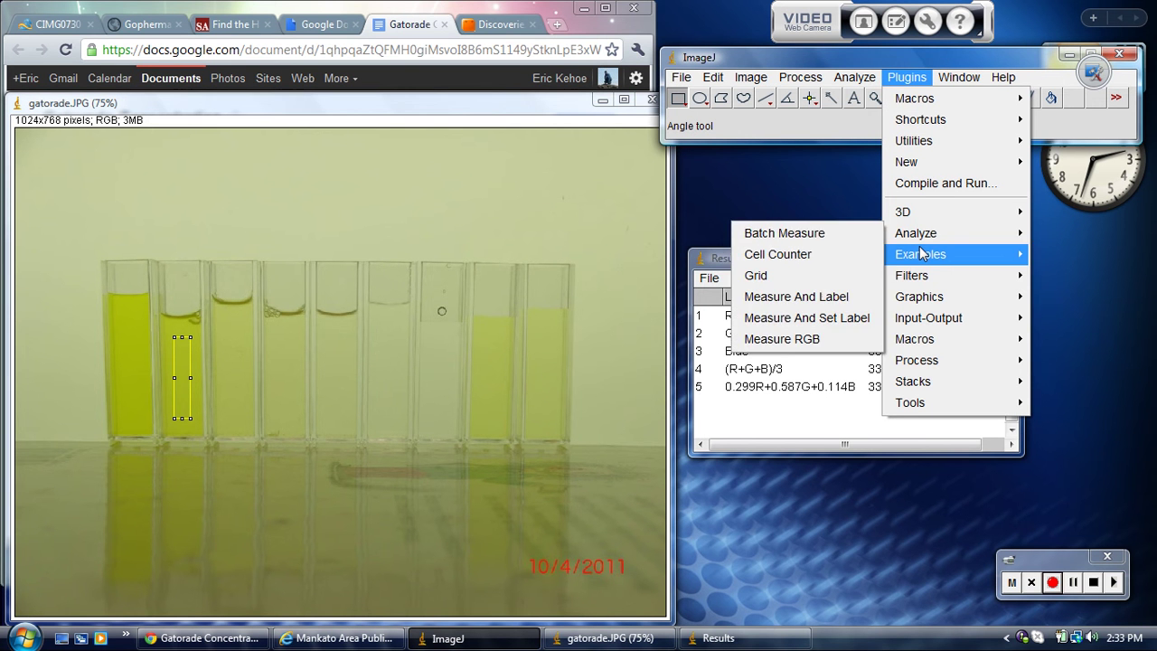
pyautogui.click(793, 342)
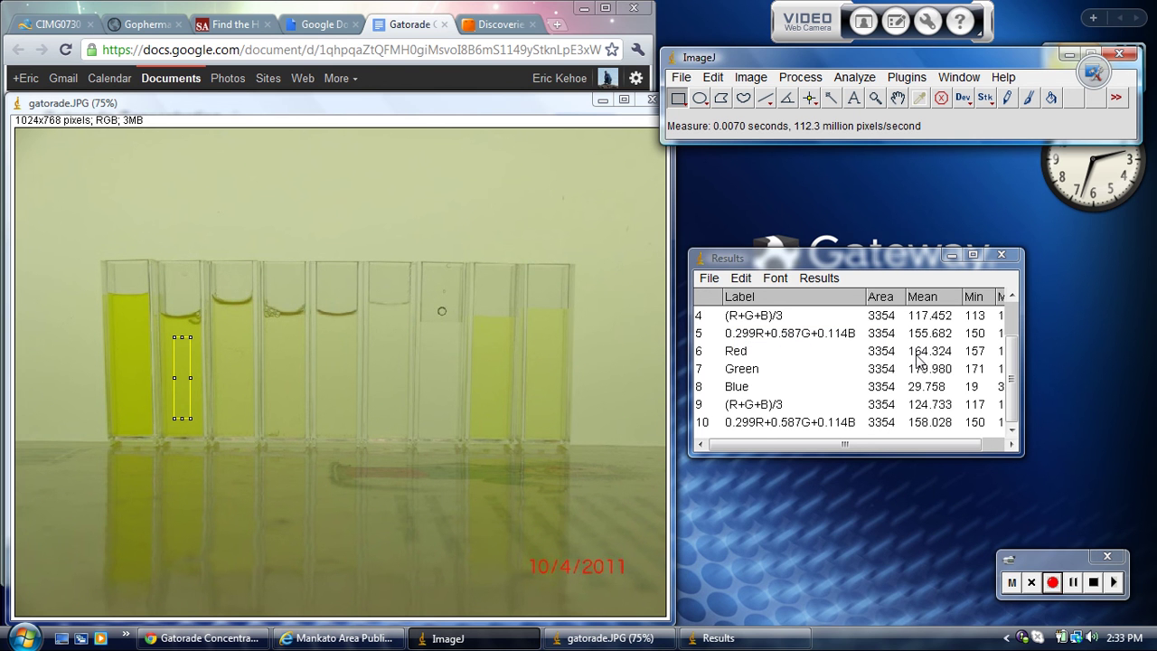
pyautogui.click(554, 12)
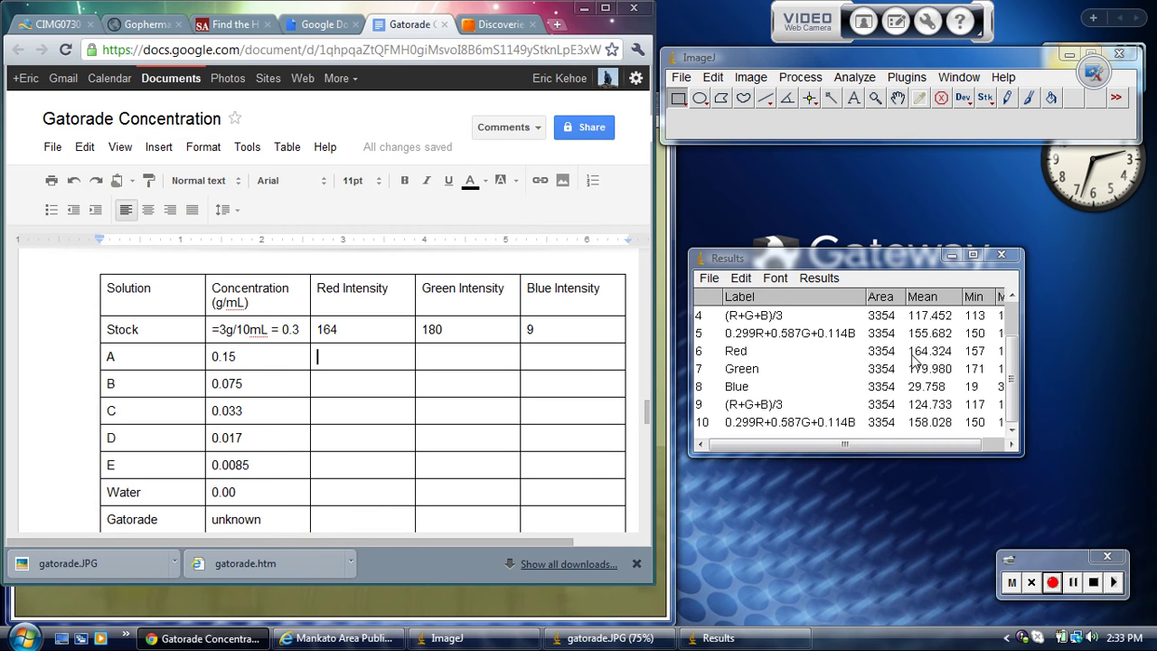
# - Enter row A's intensities: Red 164, Green 180, Blue 30
pyautogui.write('164')
pyautogui.press('Tab')
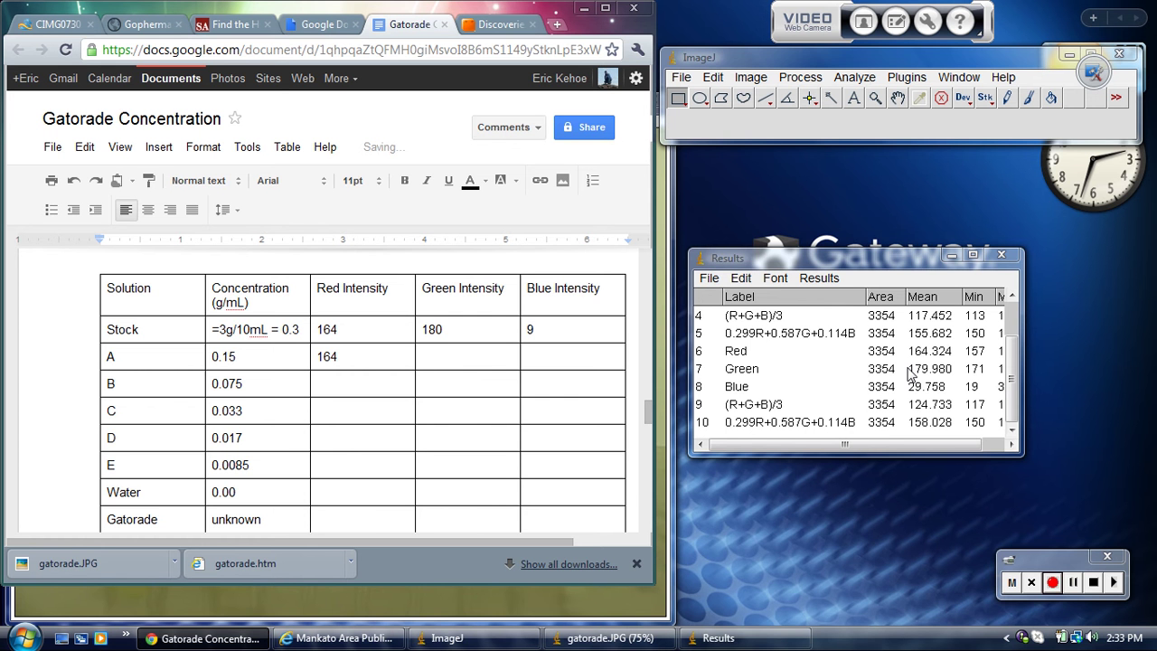
pyautogui.write('0')
pyautogui.press('Tab')
pyautogui.write('30')
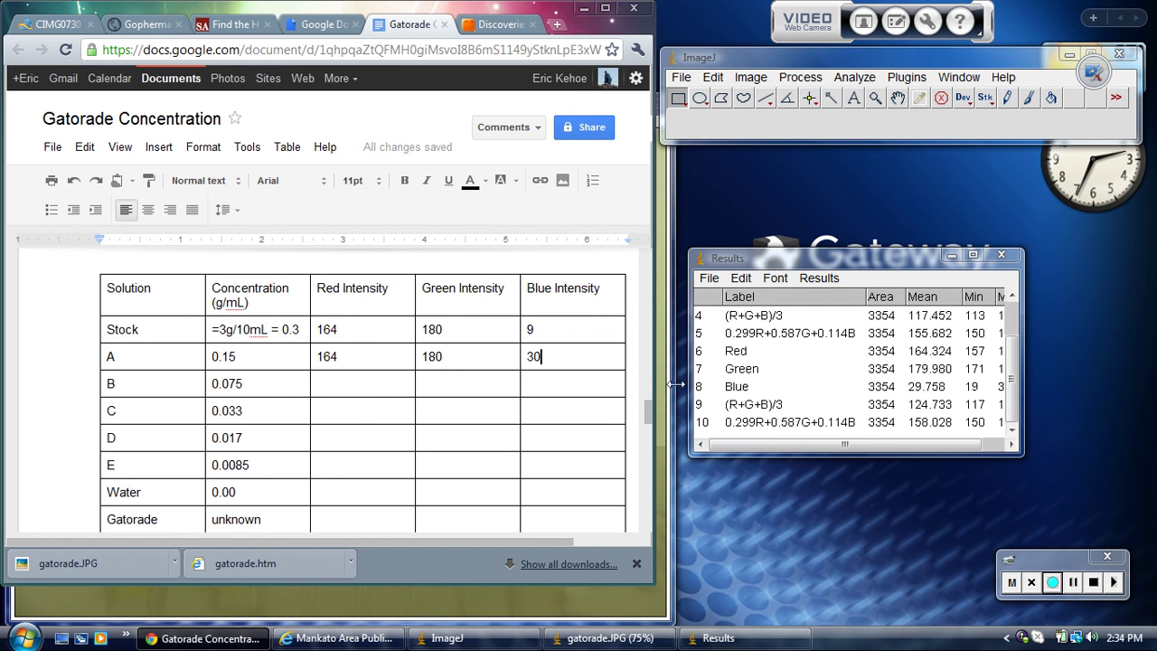
# - Move the selection to the water cuvette and measure RGB: 171.723, 182.013, 129.896
pyautogui.click(624, 640)
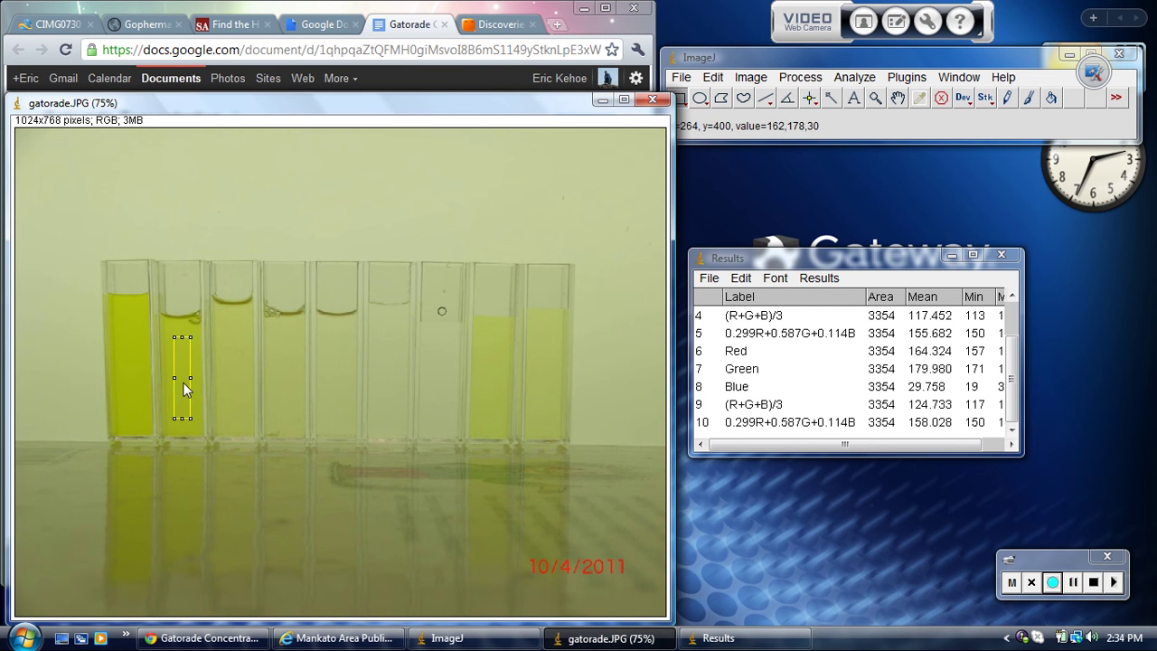
pyautogui.moveTo(184, 383); pyautogui.dragTo(441, 384)
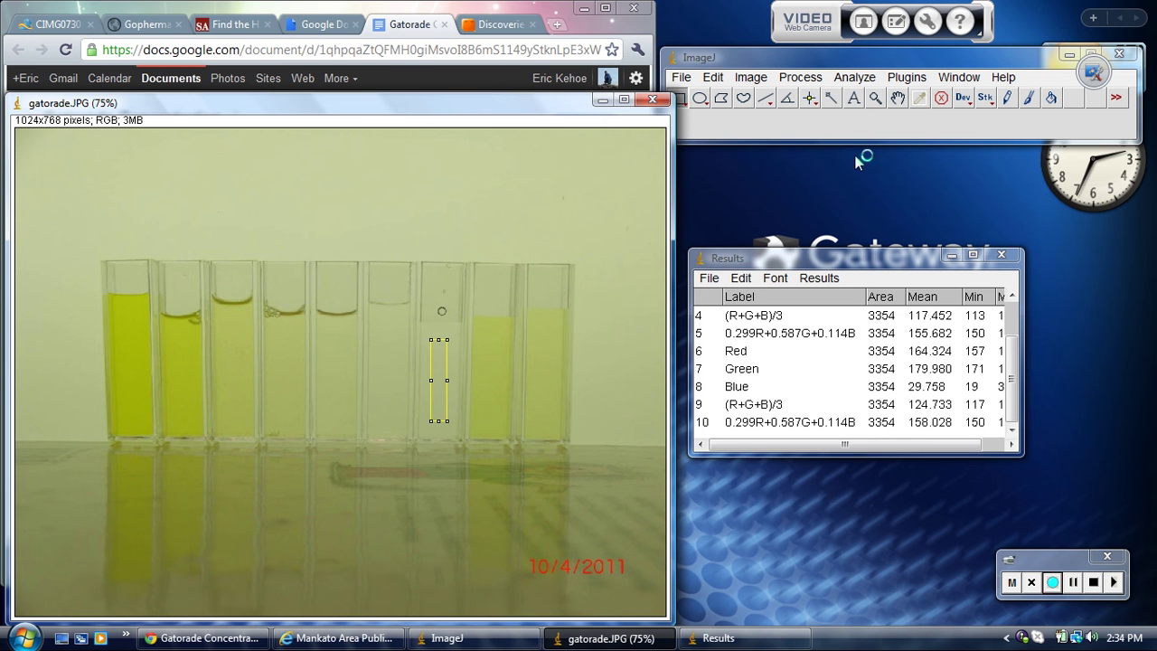
pyautogui.click(866, 79)
pyautogui.moveTo(895, 81)
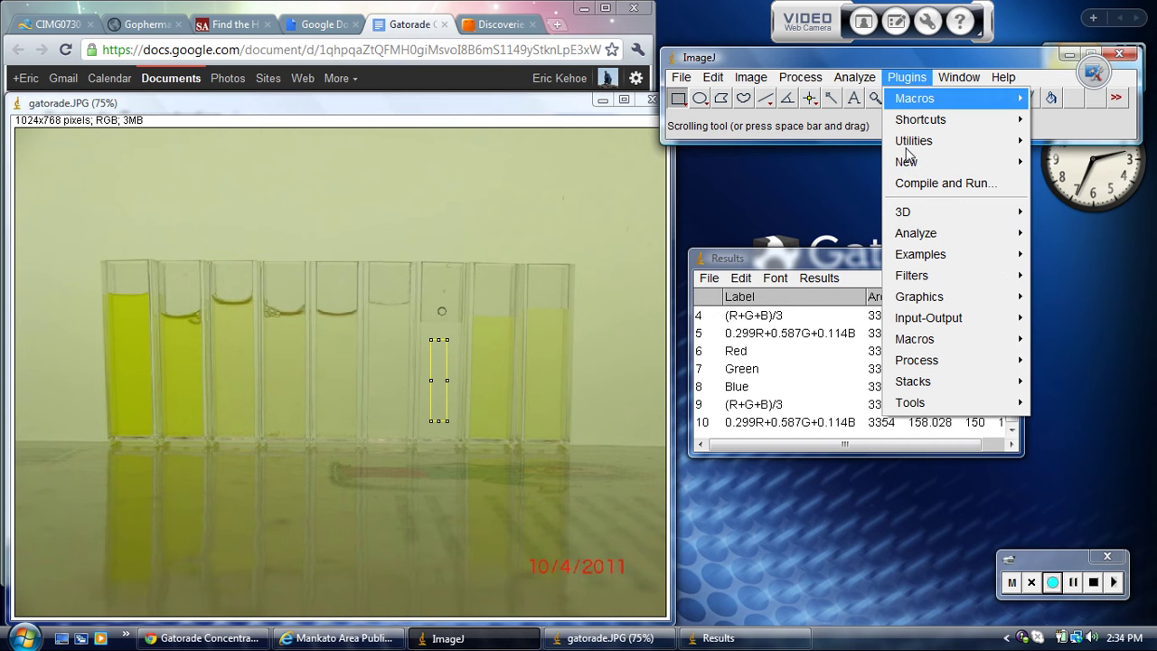
pyautogui.moveTo(915, 233)
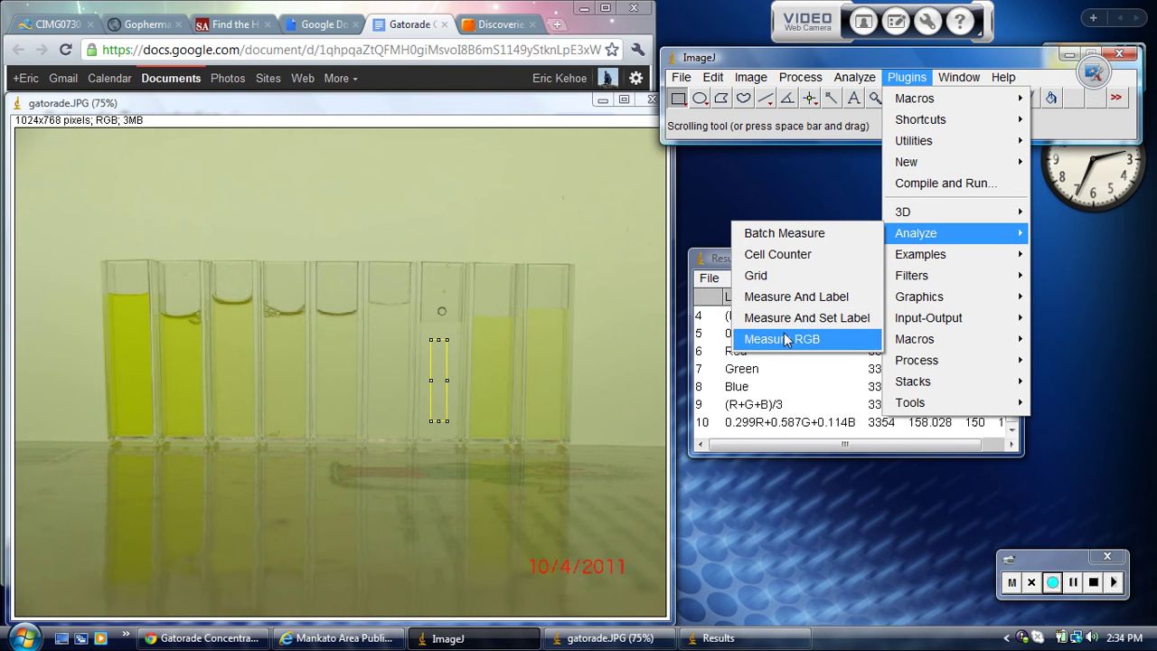
pyautogui.click(785, 340)
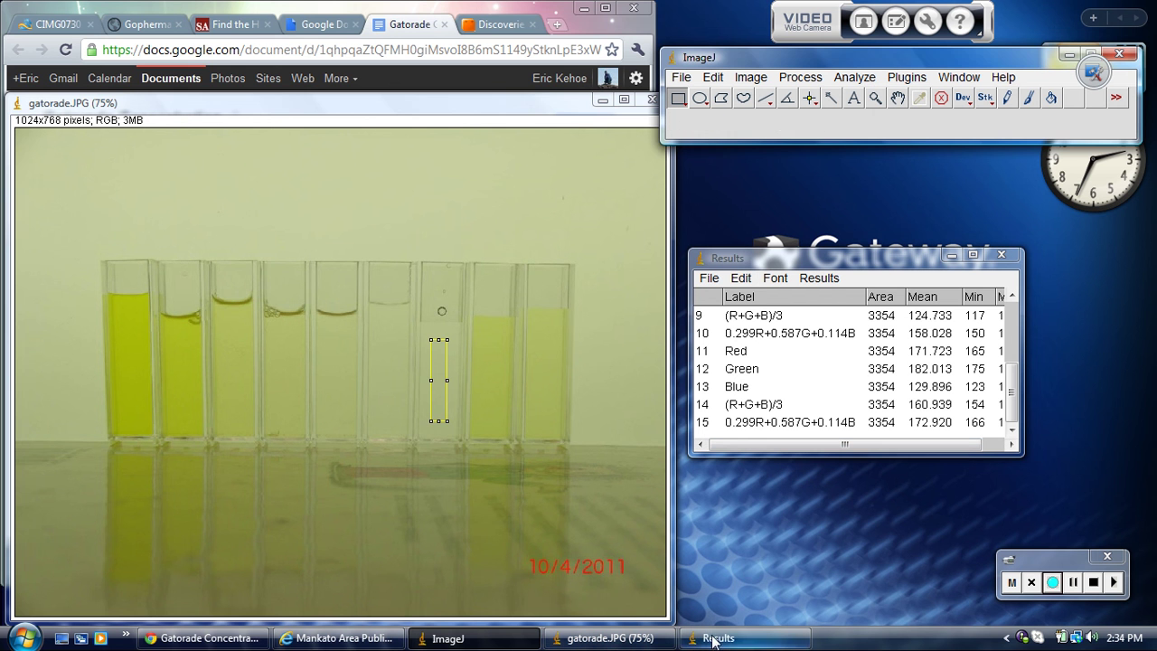
# - Enter the Water row's intensities: Red 171, Green 182, Blue 130
pyautogui.click(226, 638)
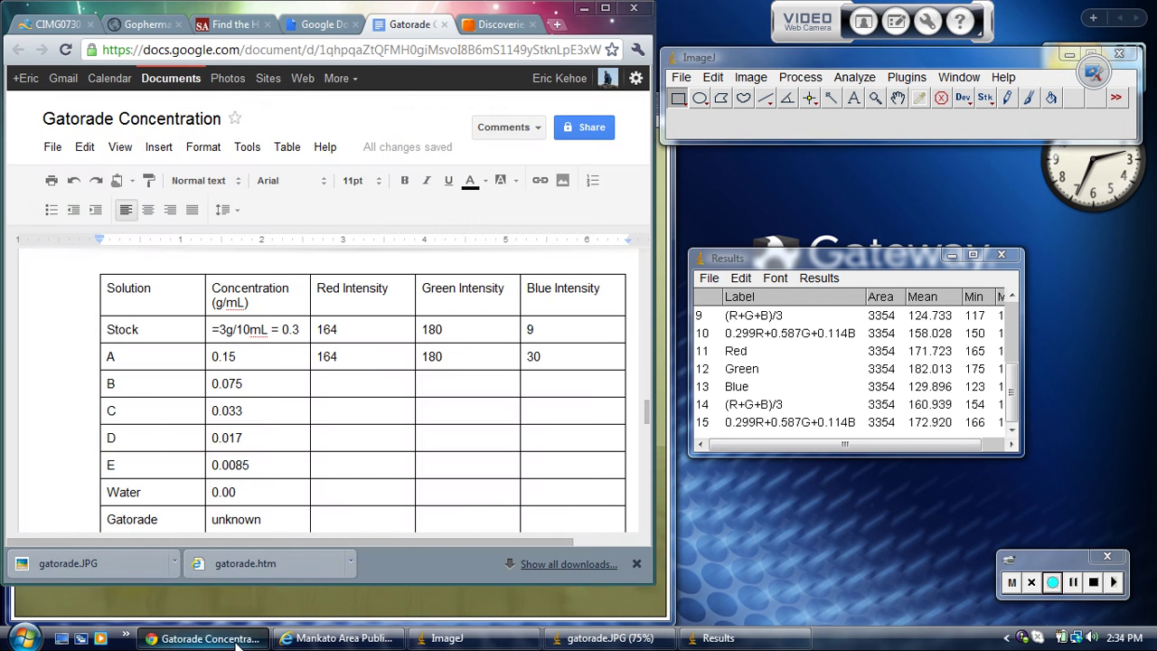
pyautogui.click(347, 490)
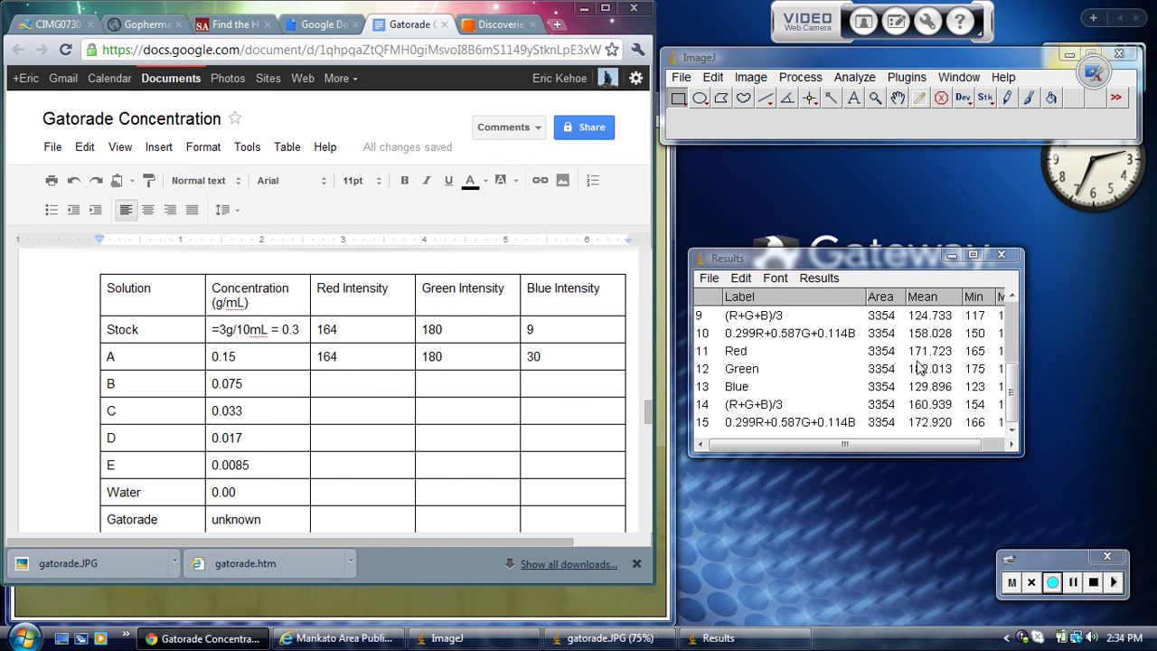
pyautogui.write('171')
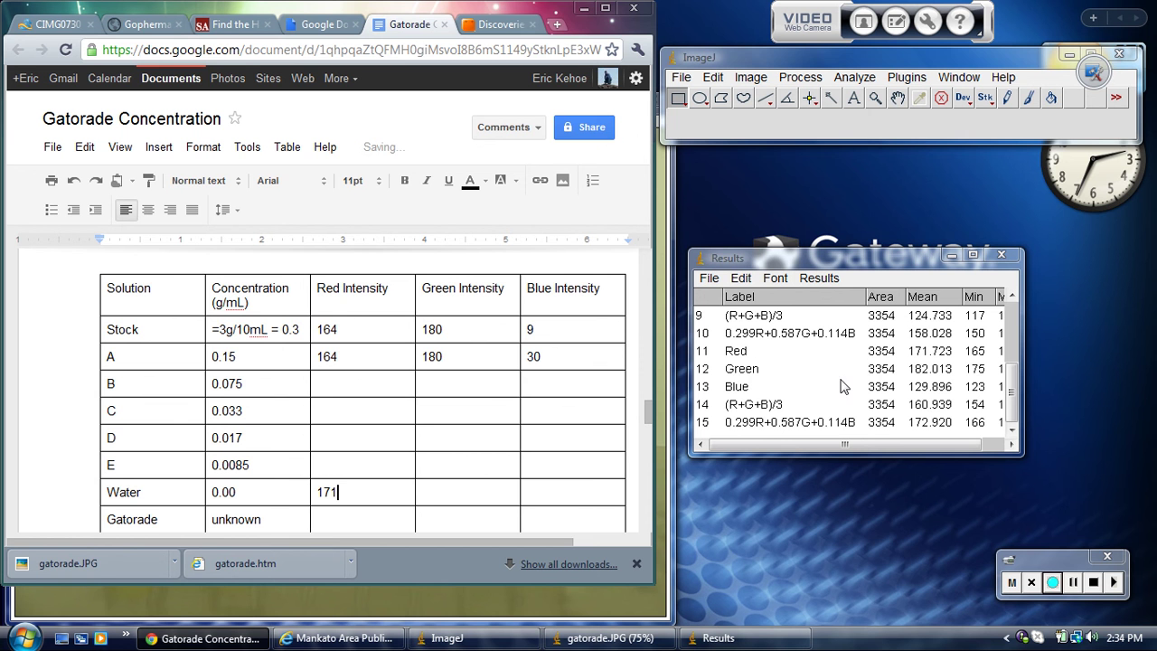
pyautogui.click(482, 492)
pyautogui.write('18')
pyautogui.write('130')
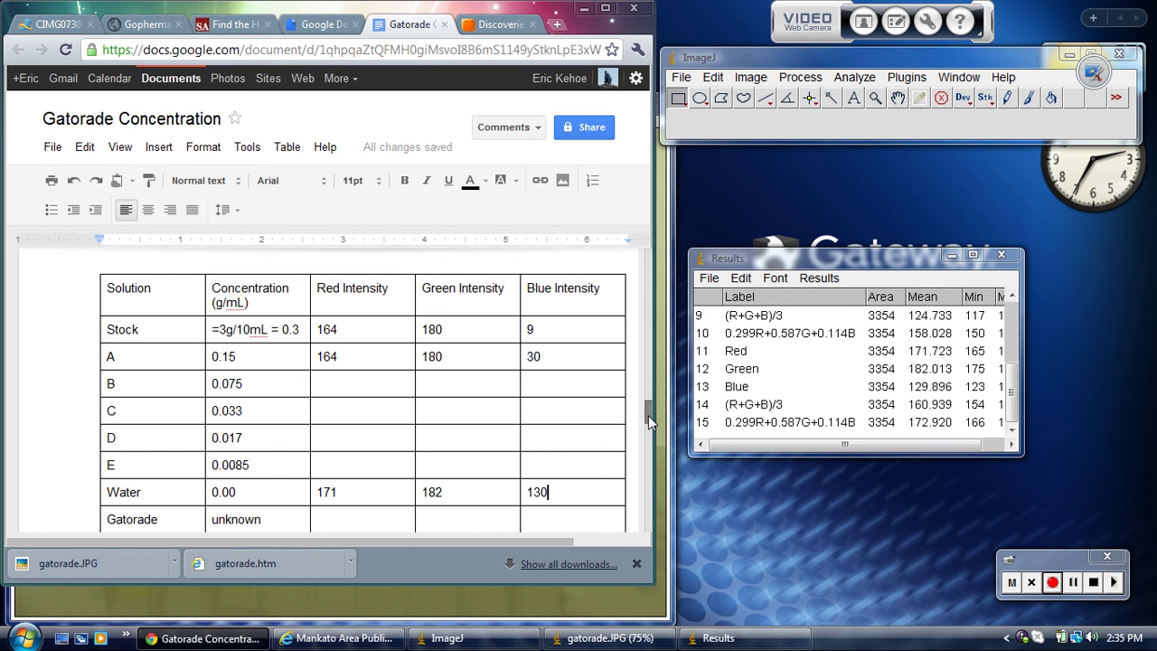
# - Enter 0.3 in the first Concentration cell of the Absorbtion table and 0.15 below it
pyautogui.moveTo(648, 416); pyautogui.dragTo(653, 447)
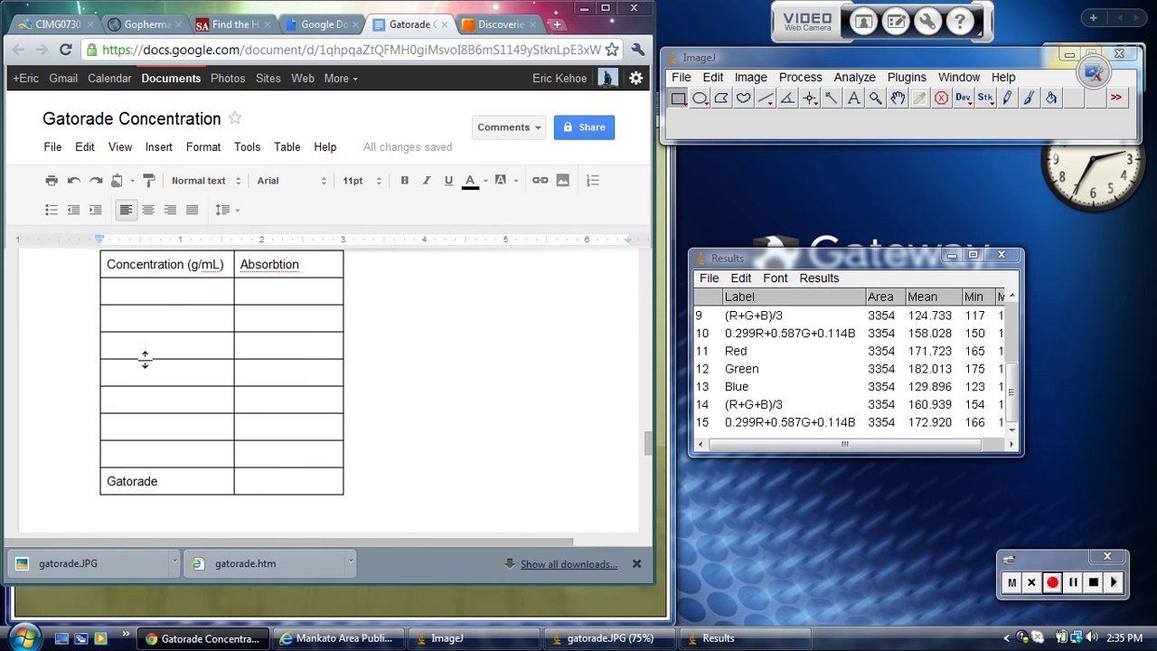
pyautogui.click(141, 291)
pyautogui.write('0')
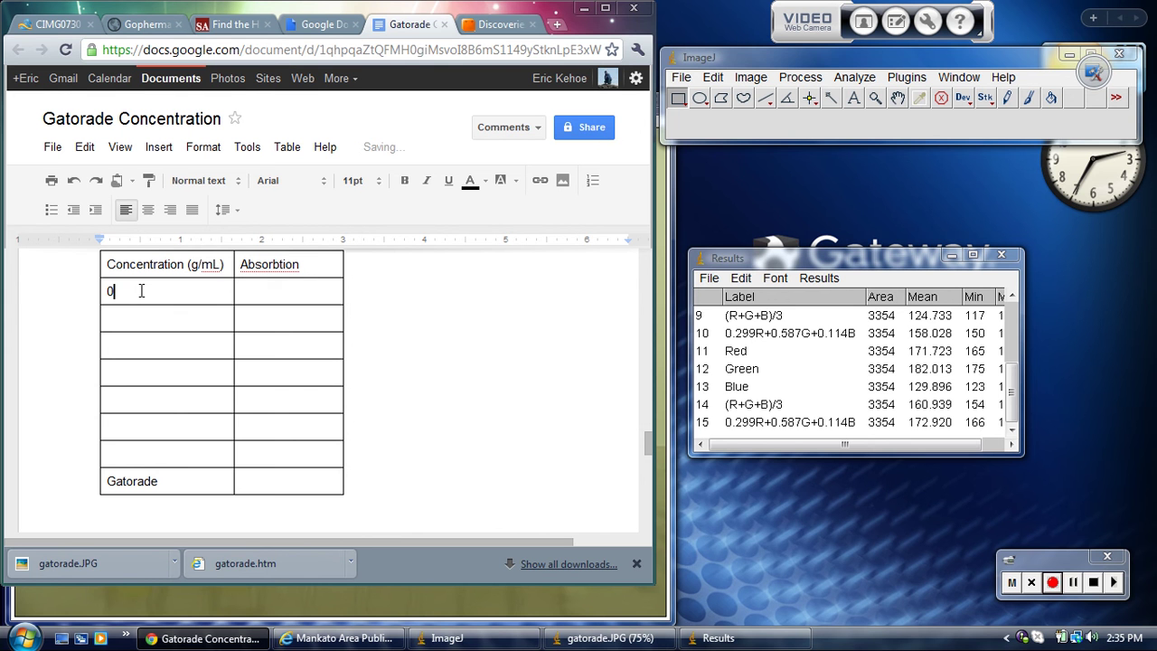
pyautogui.write('.3')
pyautogui.press('Down')
pyautogui.write('0.')
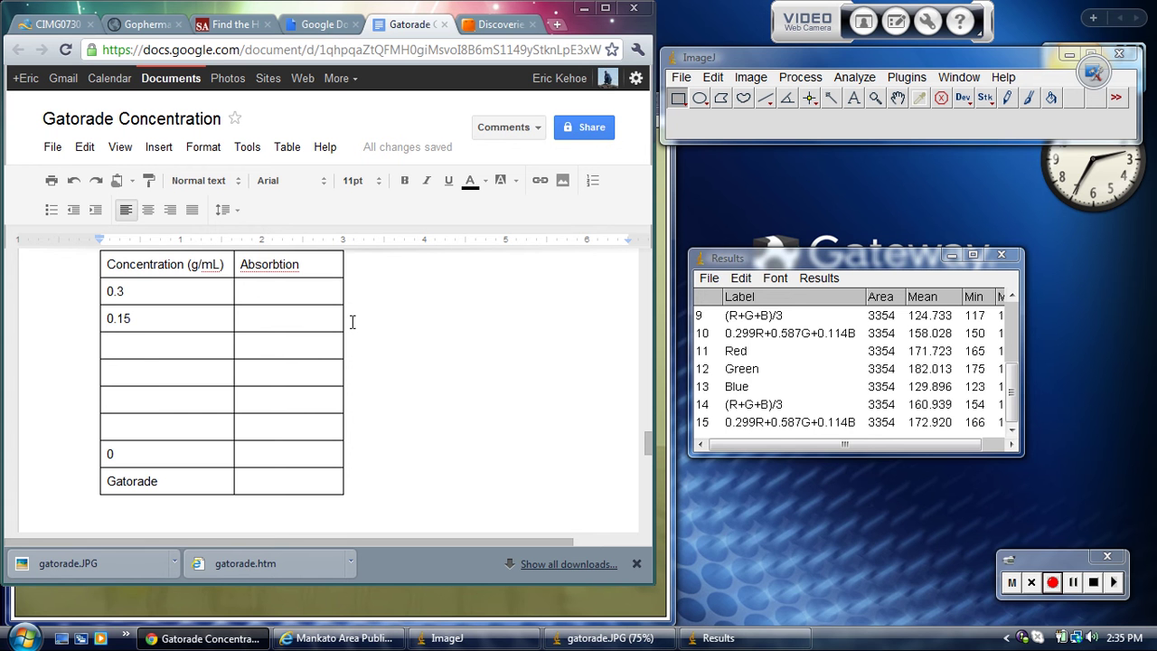
# - Drag the table's right border outward to make the Absorbtion column wider
pyautogui.moveTo(343, 313); pyautogui.dragTo(460, 331)
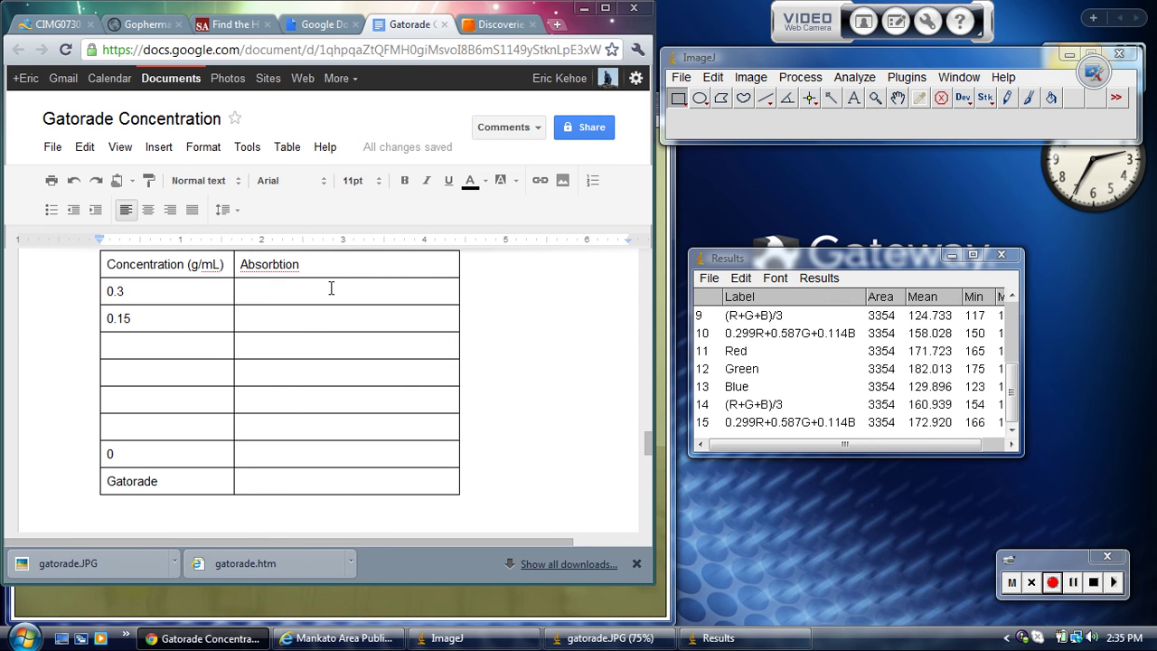
# - Write '= -1*log(intensity/largest) = -1 log(9/130) =' in the 0.3 row's Absorbtion cell and widen that column
pyautogui.write('= -1*log(intensity')
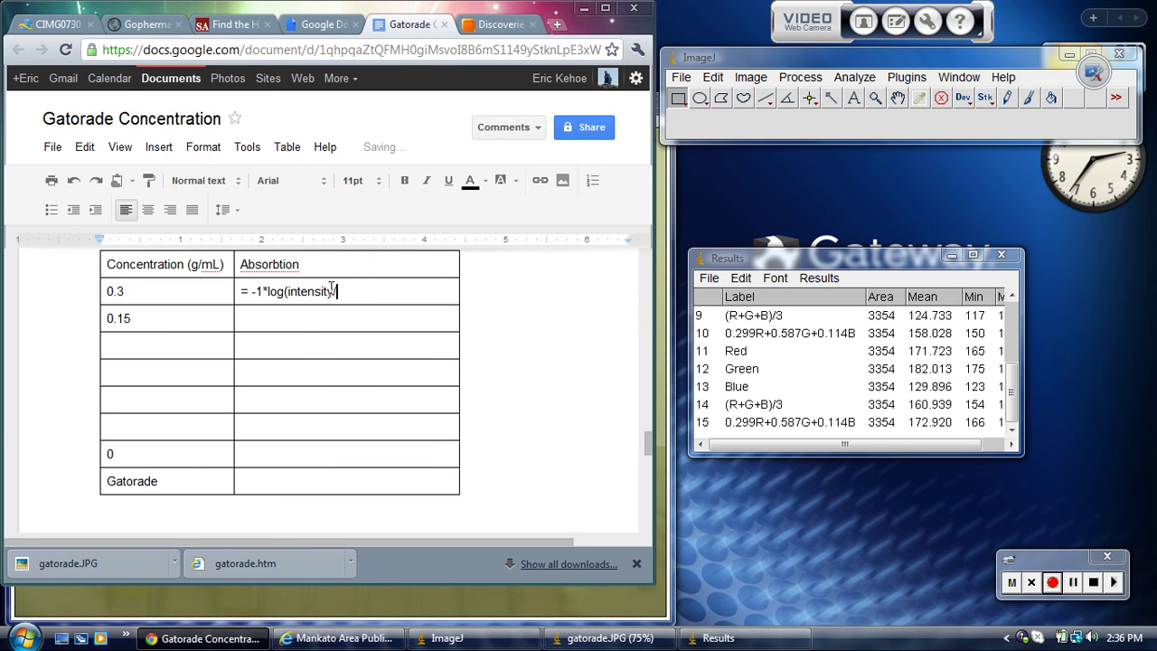
pyautogui.write('/largest')
pyautogui.write('= -1 log(')
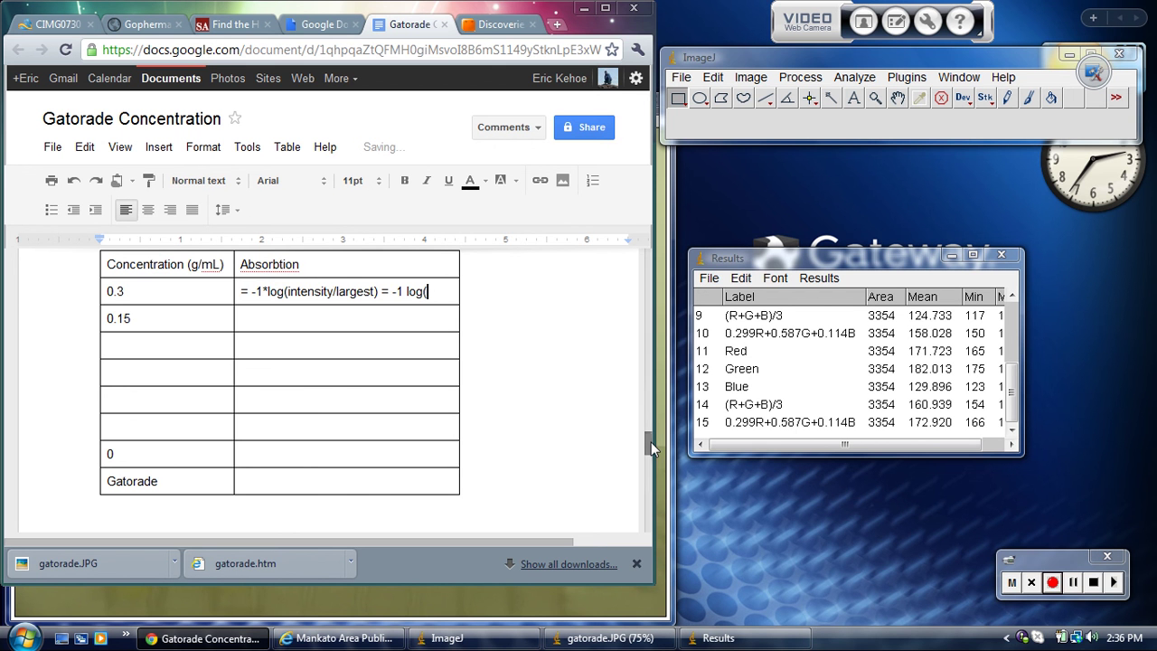
pyautogui.moveTo(651, 442); pyautogui.dragTo(655, 410)
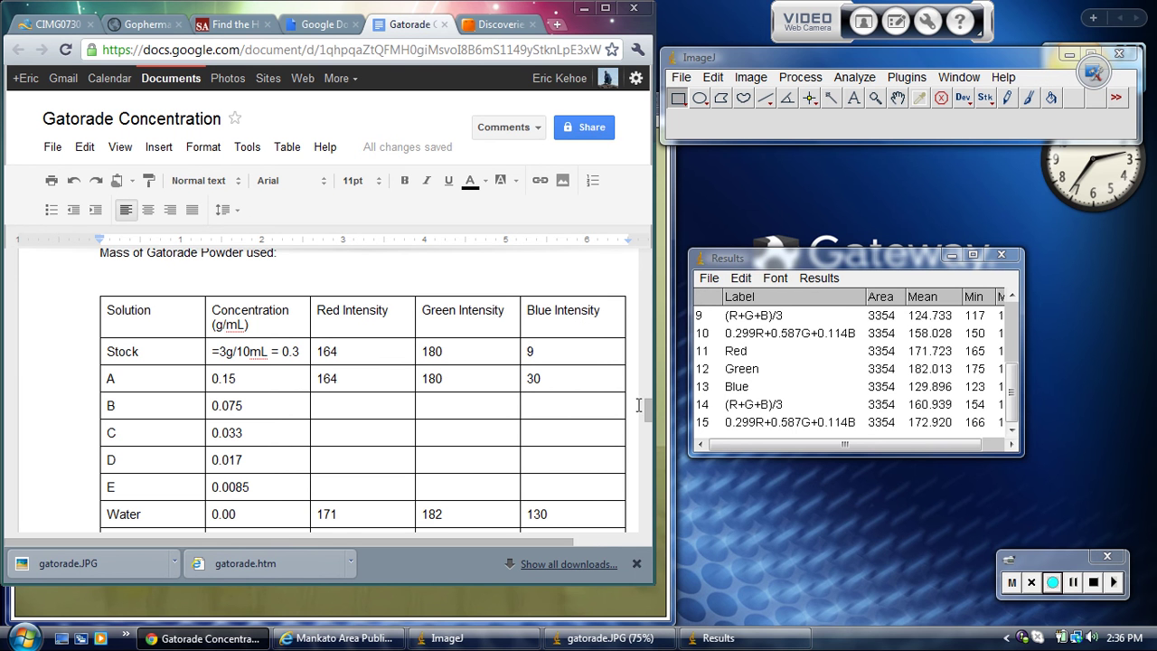
pyautogui.moveTo(649, 413); pyautogui.dragTo(649, 442)
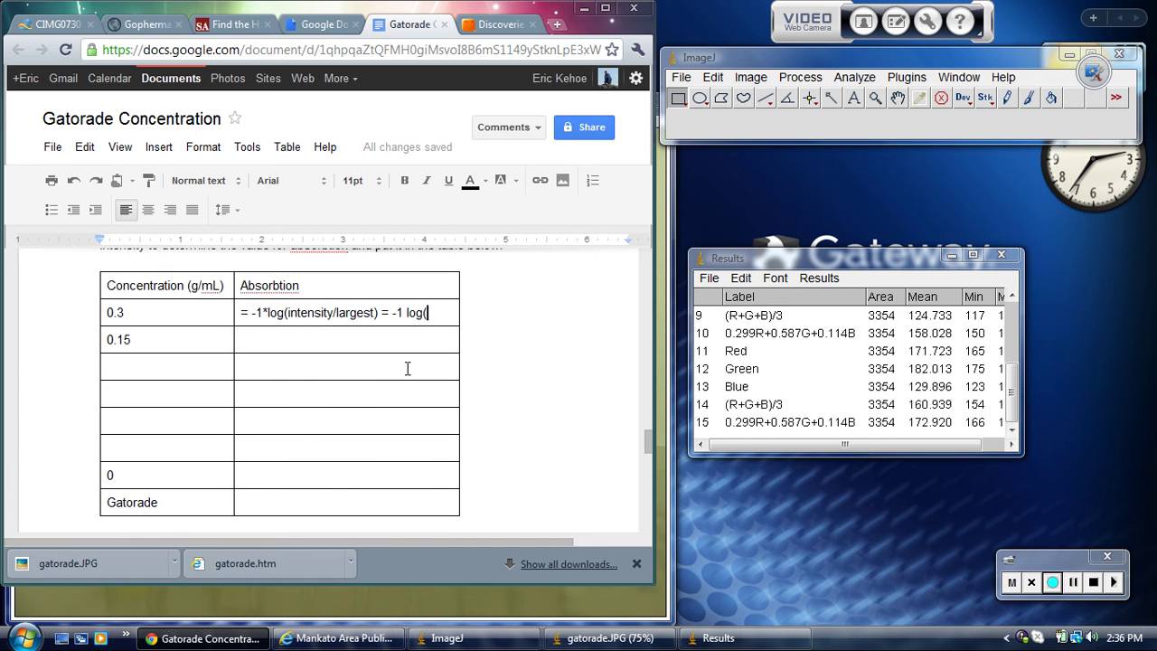
pyautogui.write('9/')
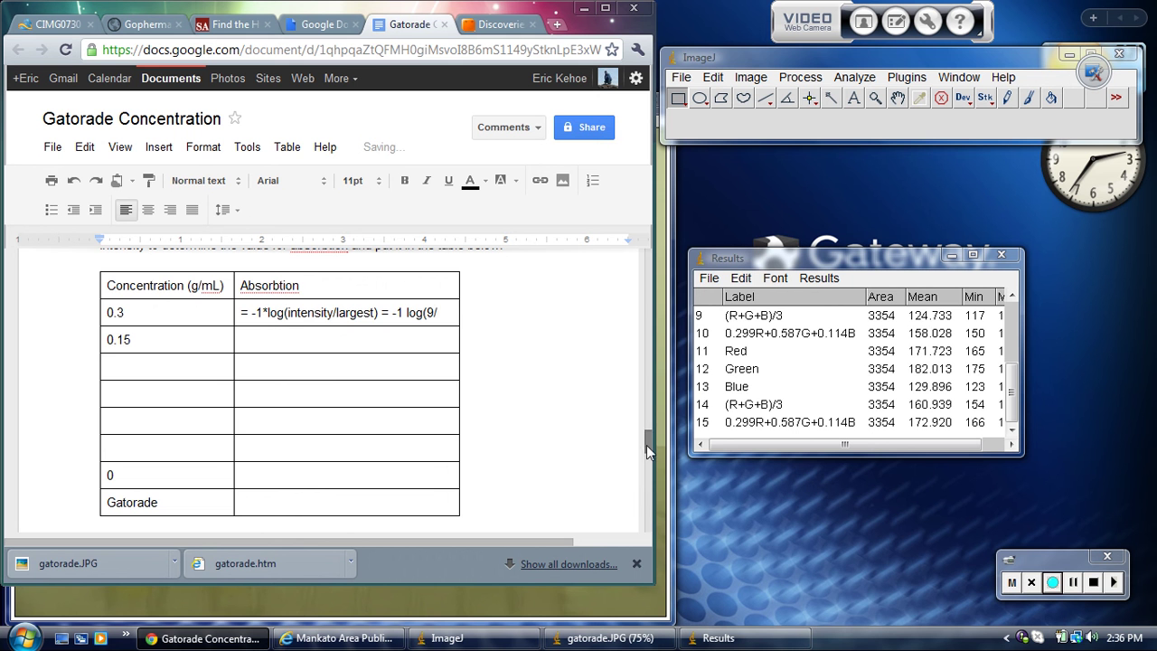
pyautogui.moveTo(647, 444)
pyautogui.mouseDown()
pyautogui.moveTo(649, 416)
pyautogui.moveTo(650, 446)
pyautogui.mouseUp()
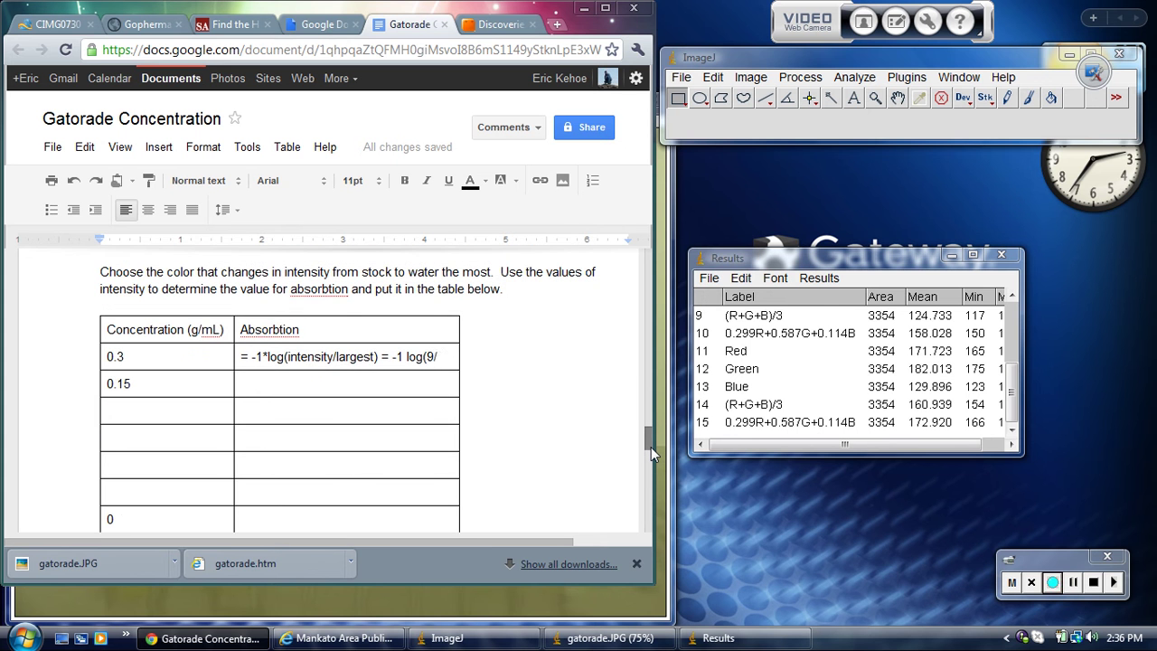
pyautogui.write('130')
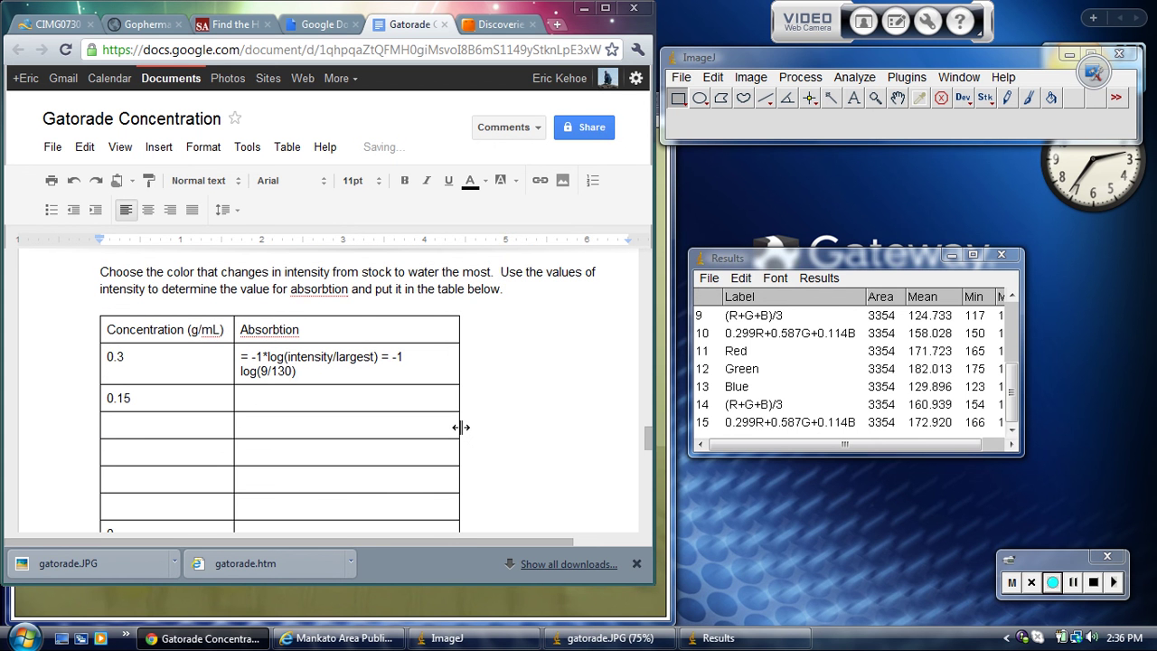
pyautogui.moveTo(459, 427); pyautogui.dragTo(560, 420)
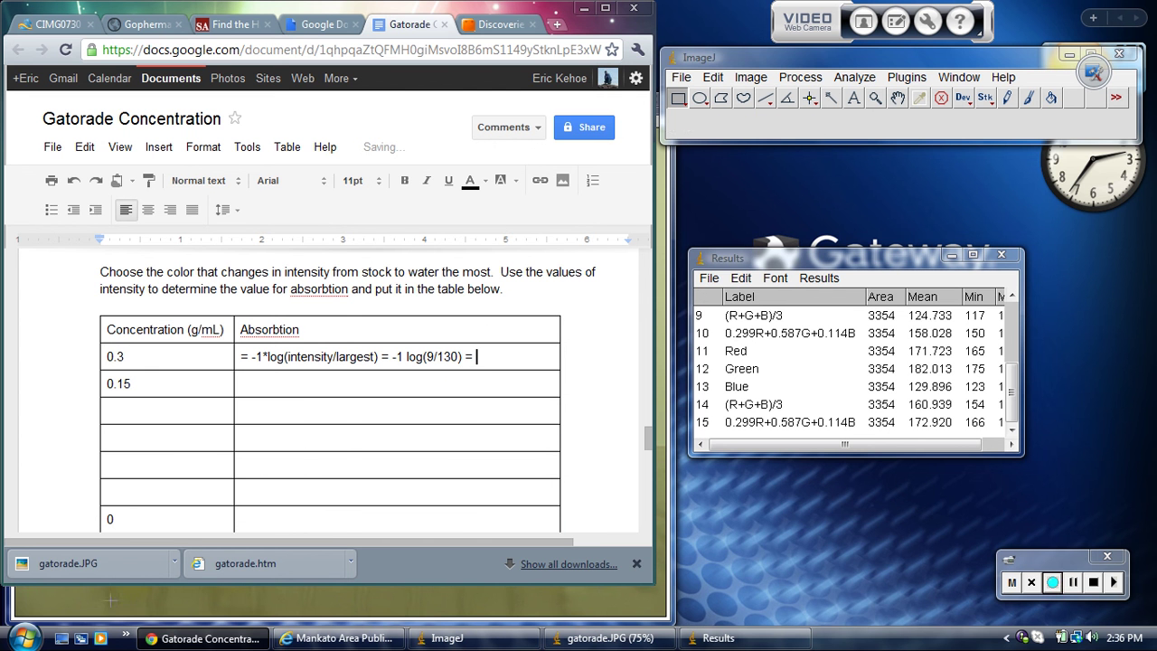
# - Compute log(9/130) ≈ -1.1597 in Calculator and complete the 0.3 row's working with 1.159
pyautogui.click(27, 637)
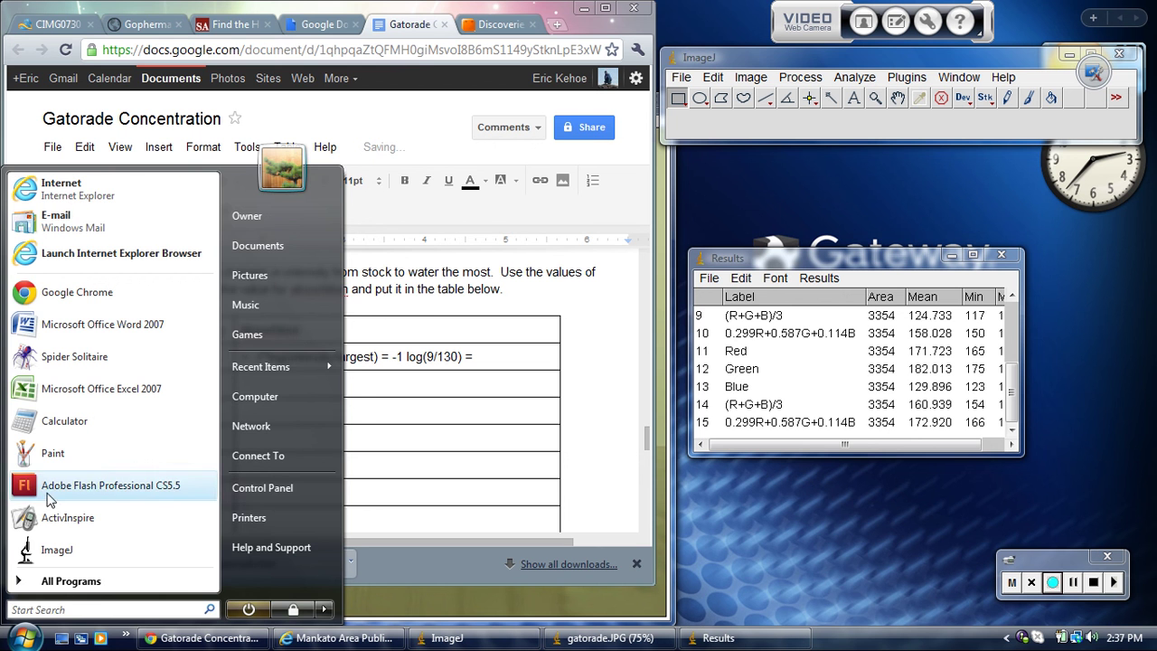
pyautogui.click(58, 418)
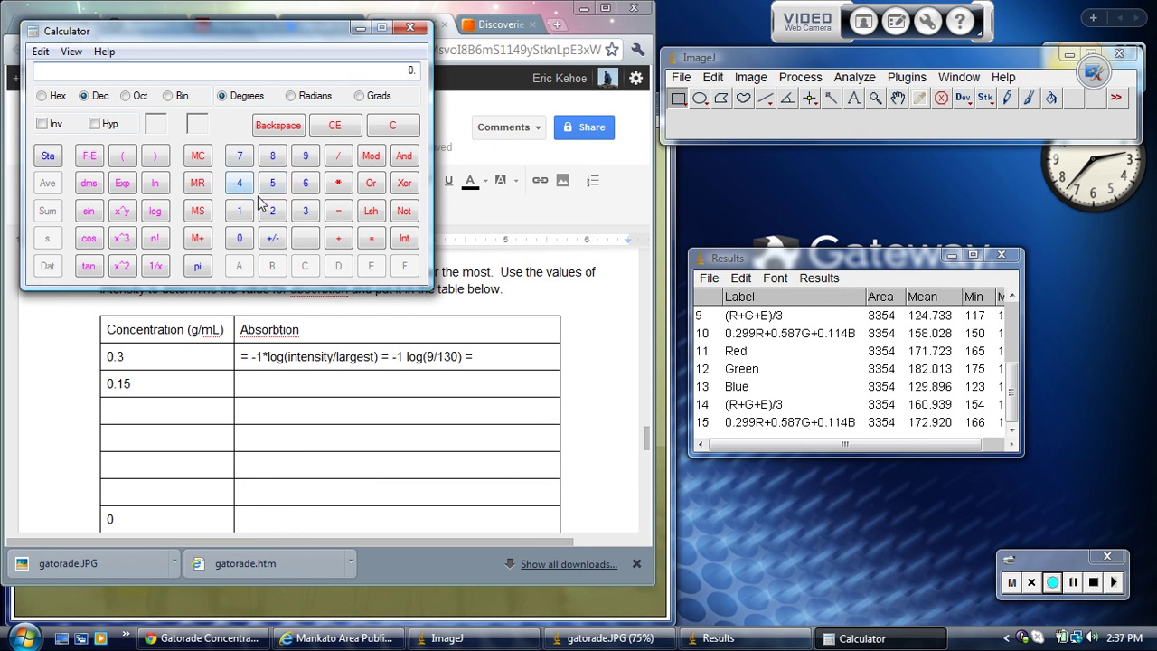
pyautogui.click(308, 155)
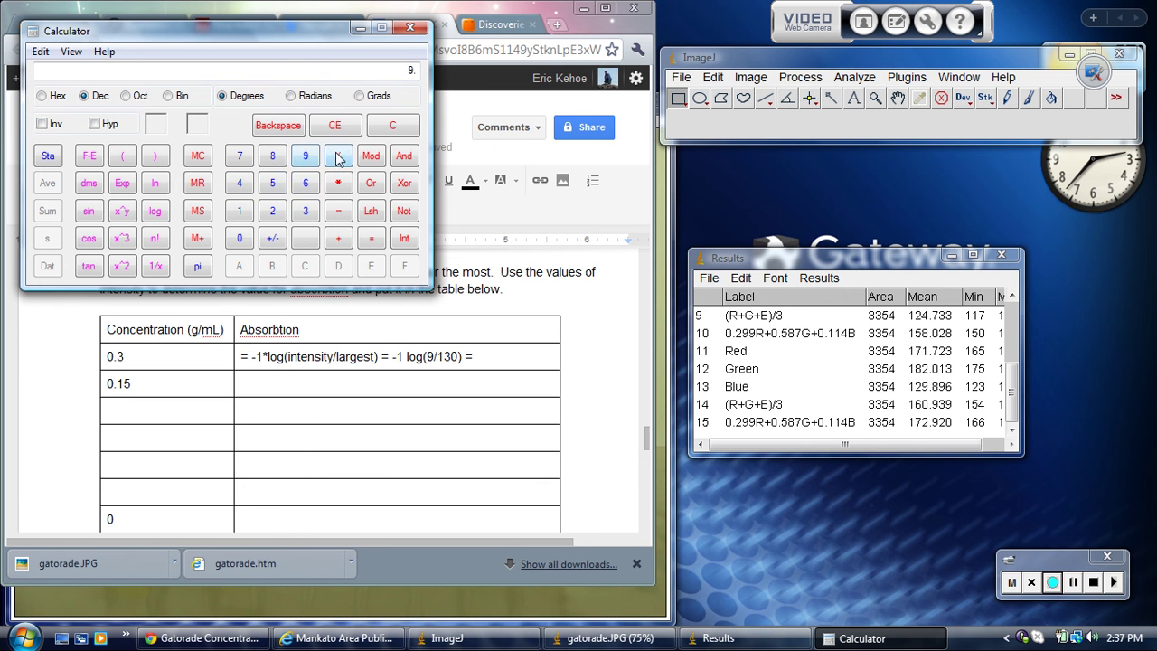
pyautogui.click(336, 157)
pyautogui.click(238, 212)
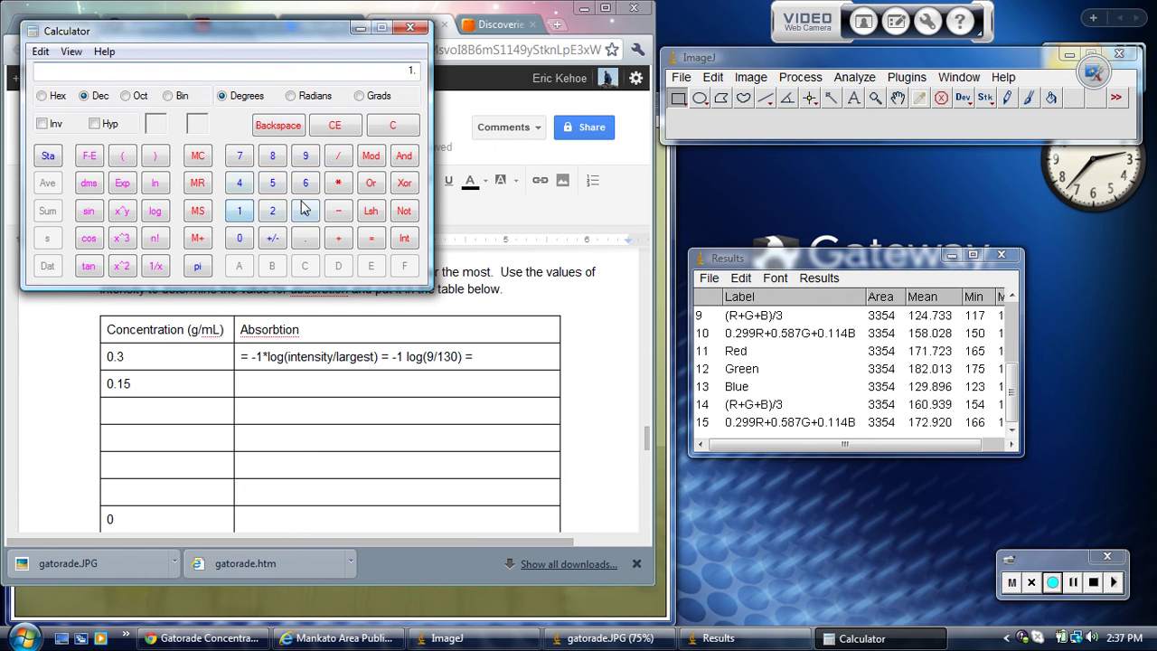
pyautogui.click(305, 211)
pyautogui.click(240, 238)
pyautogui.click(368, 243)
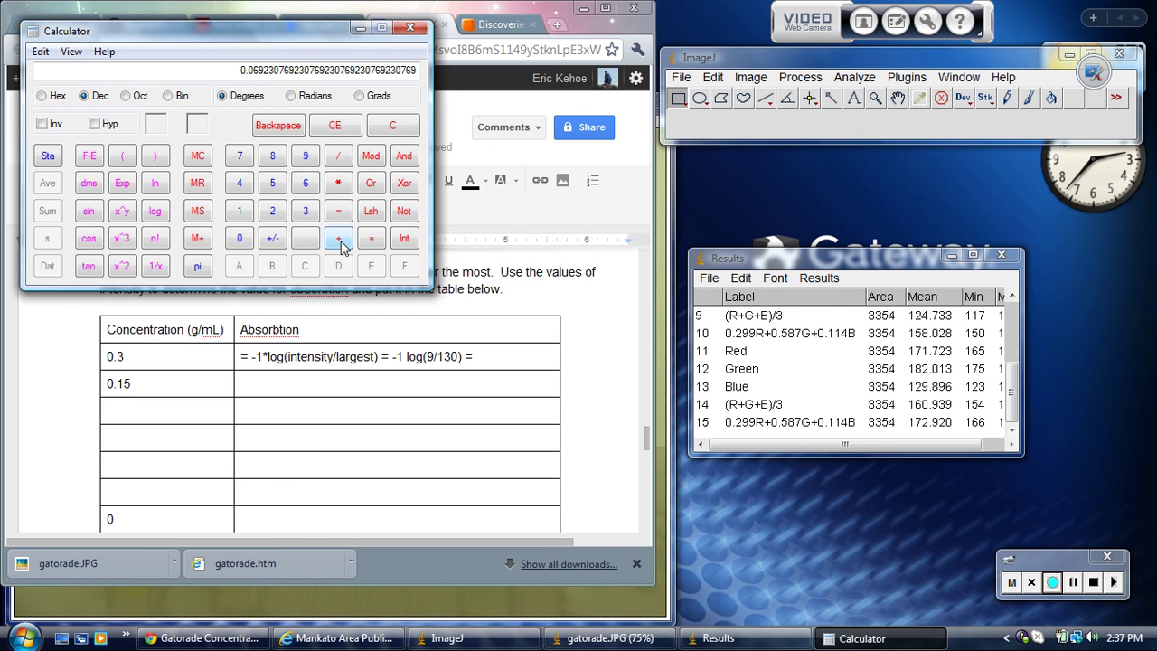
pyautogui.click(160, 219)
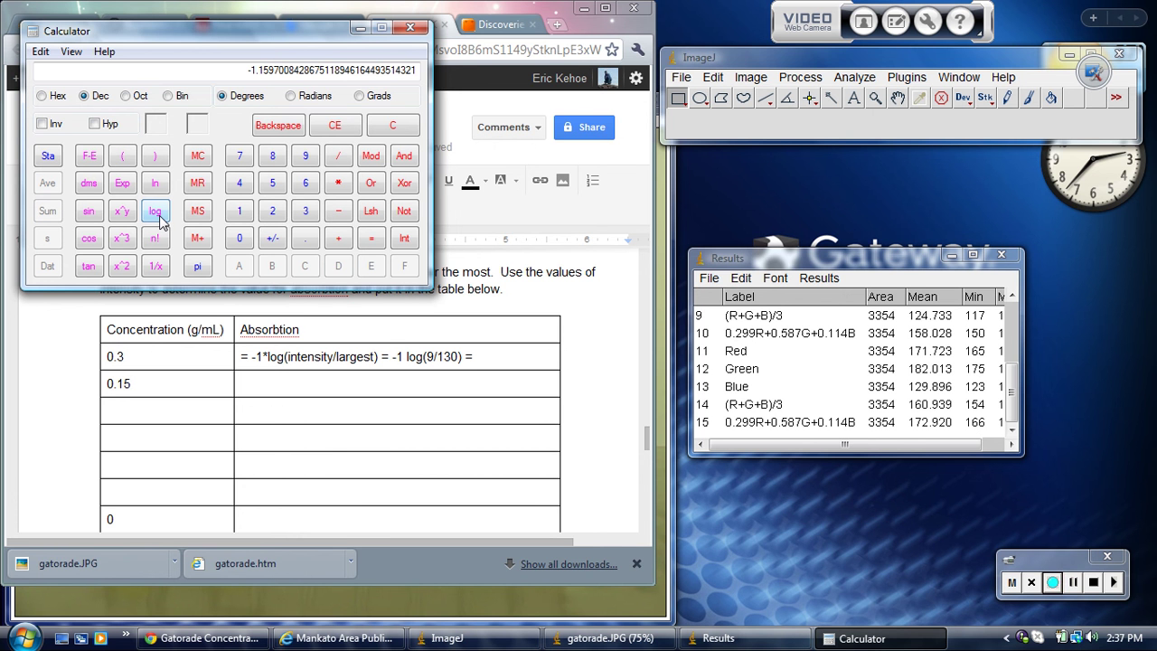
pyautogui.click(506, 357)
pyautogui.write('1.159')
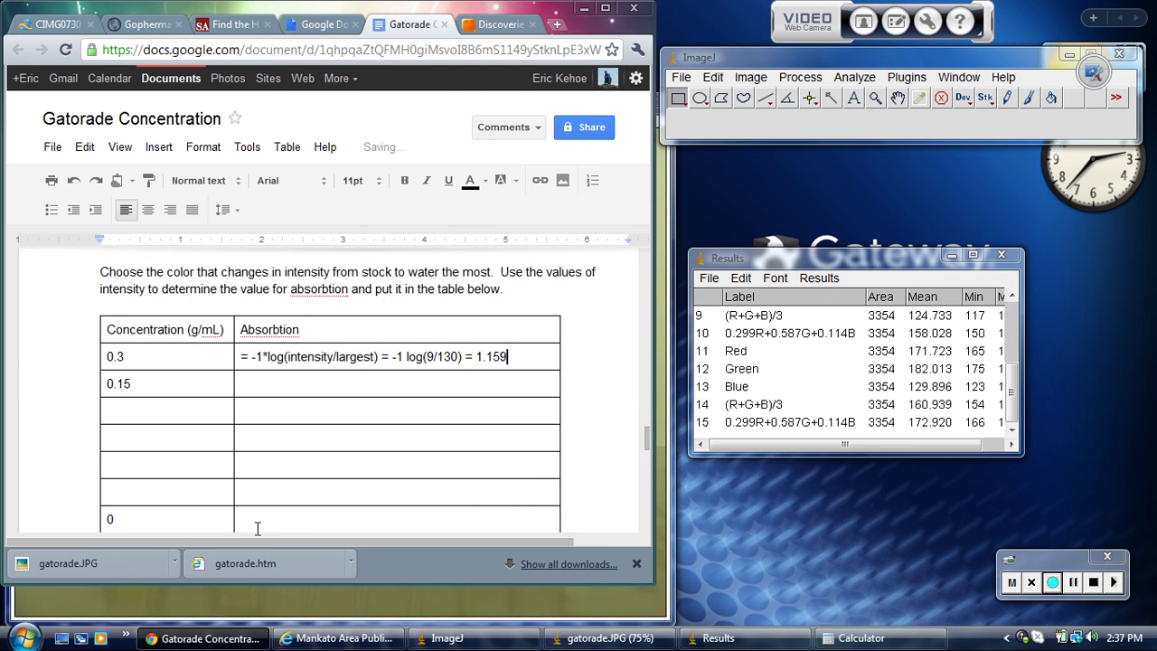
# - Type '= -1 * log (130/130)' into the 0 row's Absorbtion cell for an absorbance of 0
pyautogui.moveTo(259, 522); pyautogui.dragTo(259, 525)
pyautogui.click(275, 496)
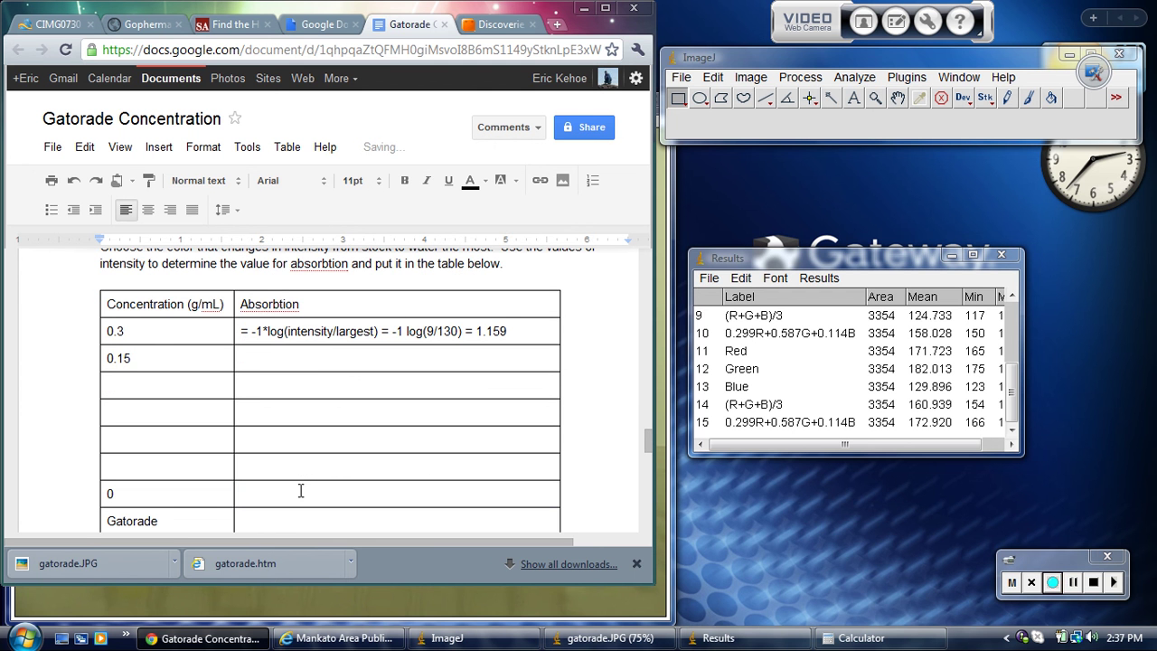
pyautogui.write('= -1 * log (130/130) = 0')
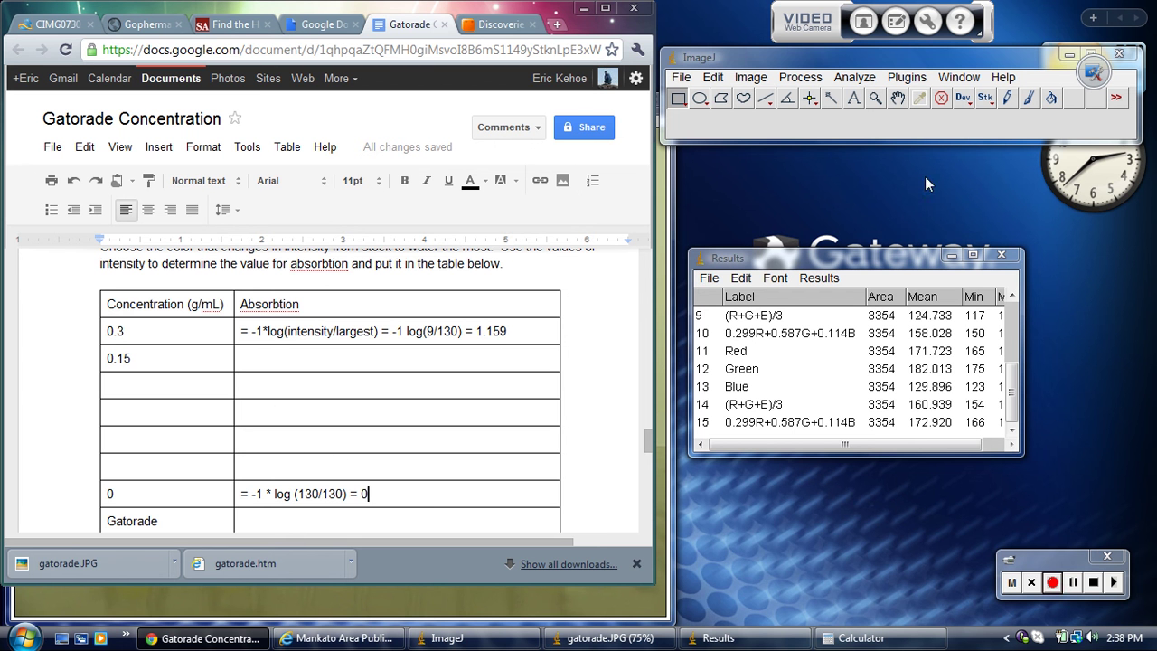
# - Open a blank ActivInspire page and draw vertical and horizontal graph axes as lines
pyautogui.moveTo(1096, 75)
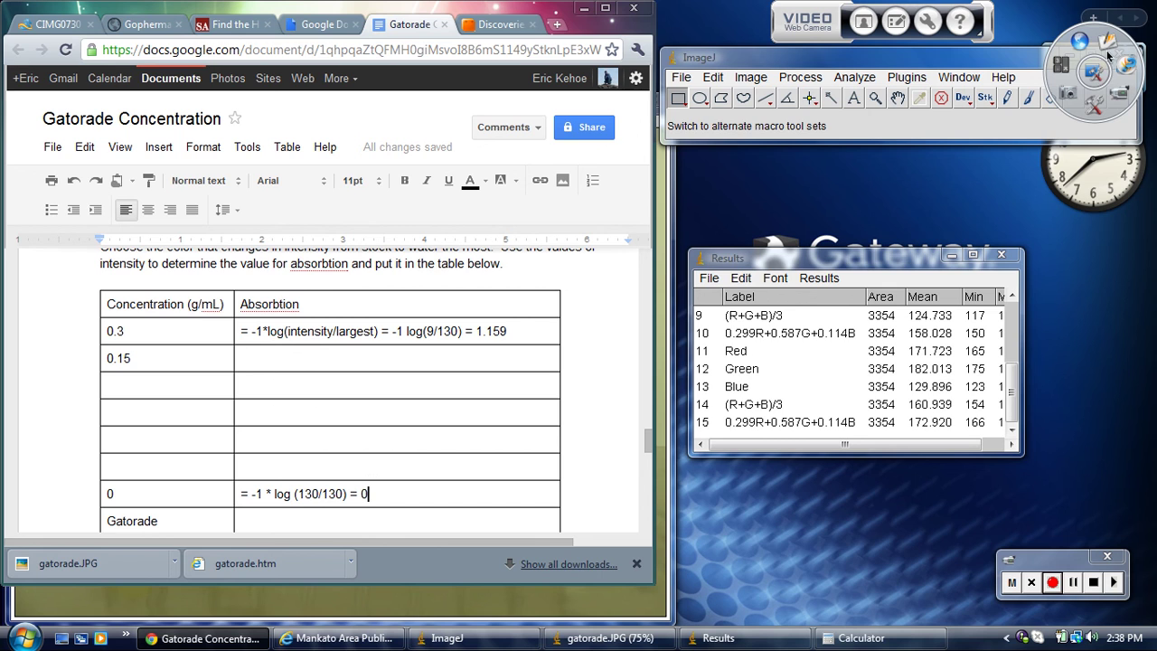
pyautogui.click(1108, 45)
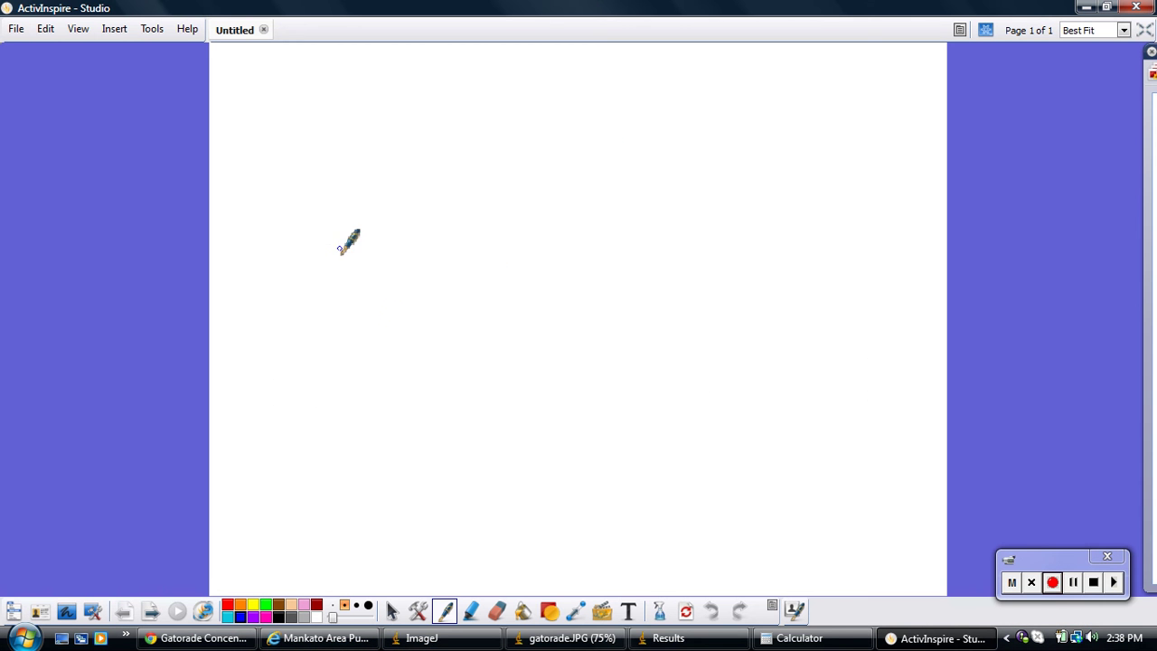
pyautogui.click(548, 612)
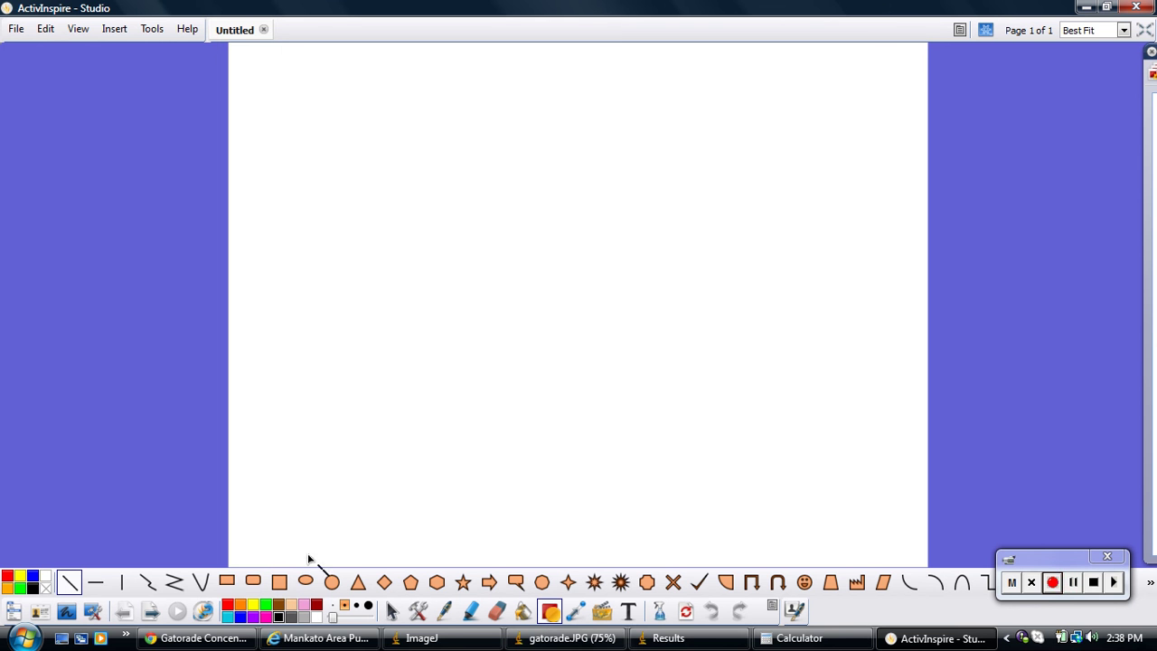
pyautogui.click(123, 581)
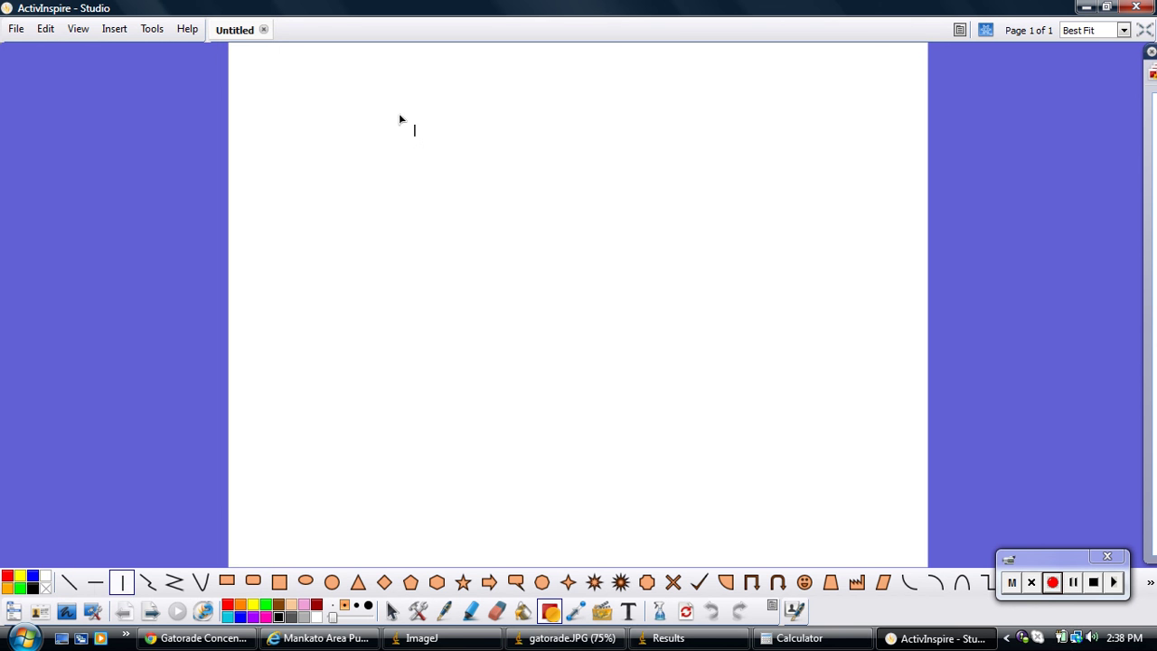
pyautogui.moveTo(336, 136)
pyautogui.mouseDown()
pyautogui.moveTo(323, 261)
pyautogui.moveTo(332, 444)
pyautogui.mouseUp()
pyautogui.click(95, 581)
pyautogui.moveTo(334, 443)
pyautogui.mouseDown()
pyautogui.moveTo(546, 445)
pyautogui.moveTo(714, 480)
pyautogui.mouseUp()
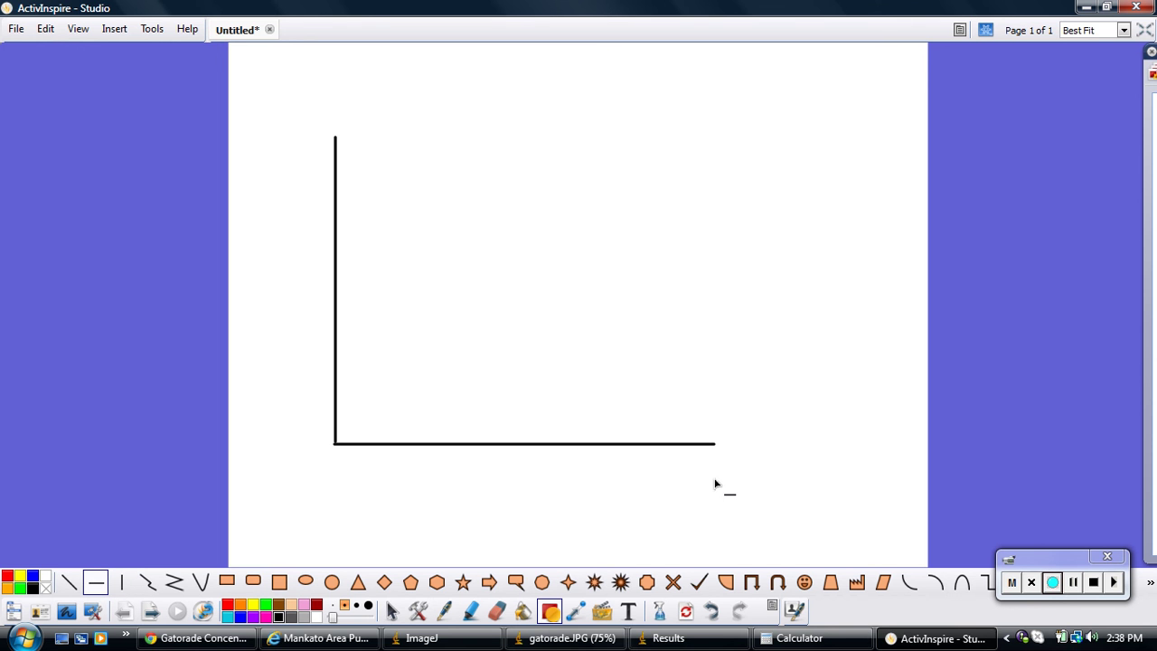
# - Label the axes 'Concentration' below the horizontal and 'Absorbance' left of the vertical
pyautogui.click(630, 611)
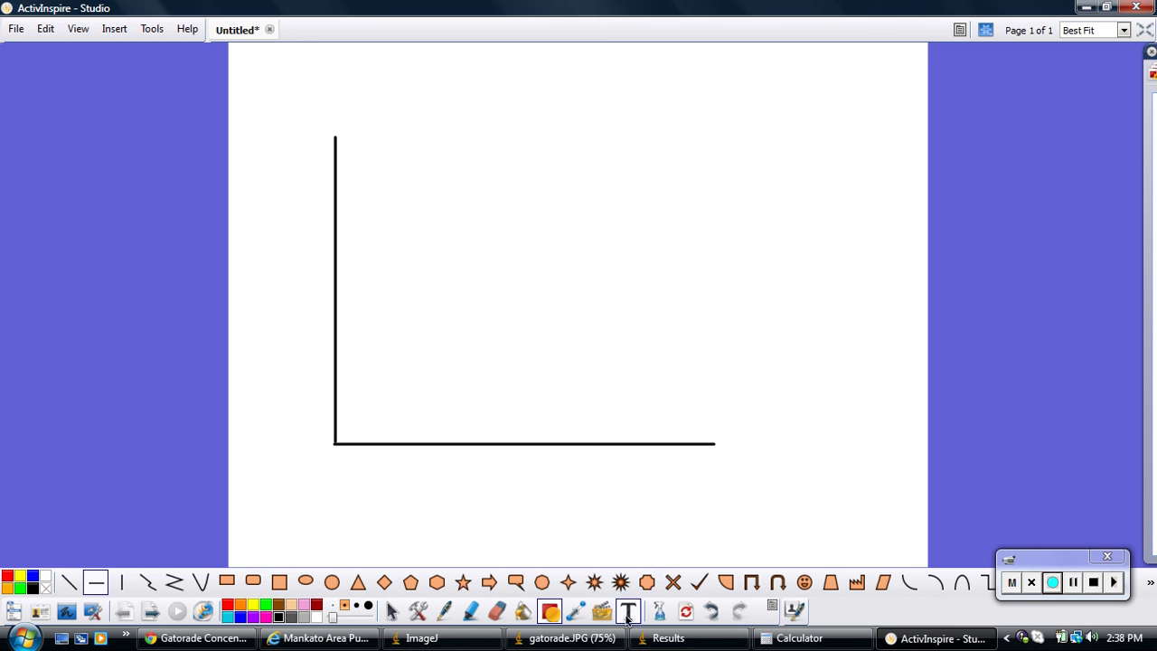
pyautogui.click(461, 480)
pyautogui.write('Conc')
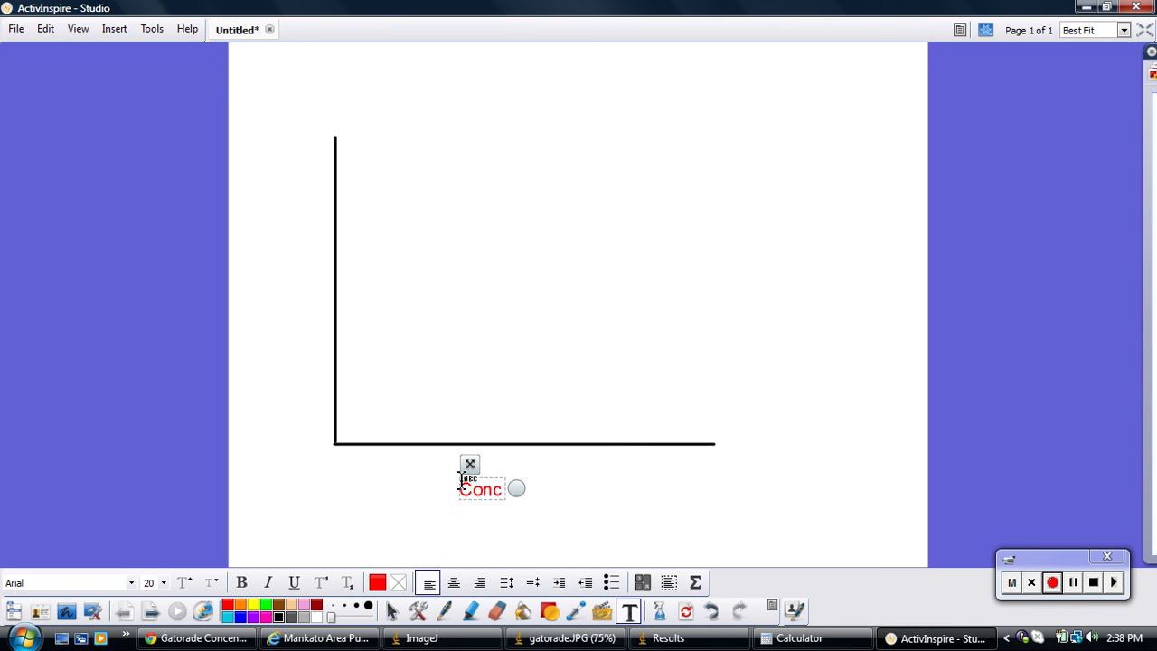
pyautogui.write('entration')
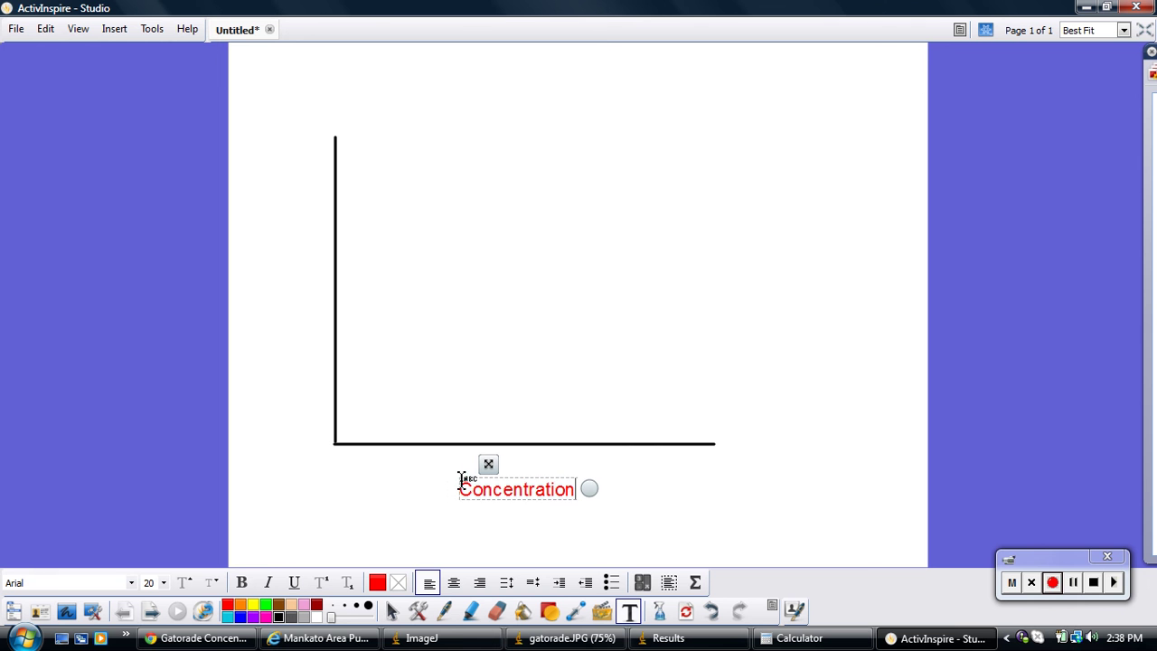
pyautogui.click(267, 335)
pyautogui.click(268, 335)
pyautogui.write('Absorbance')
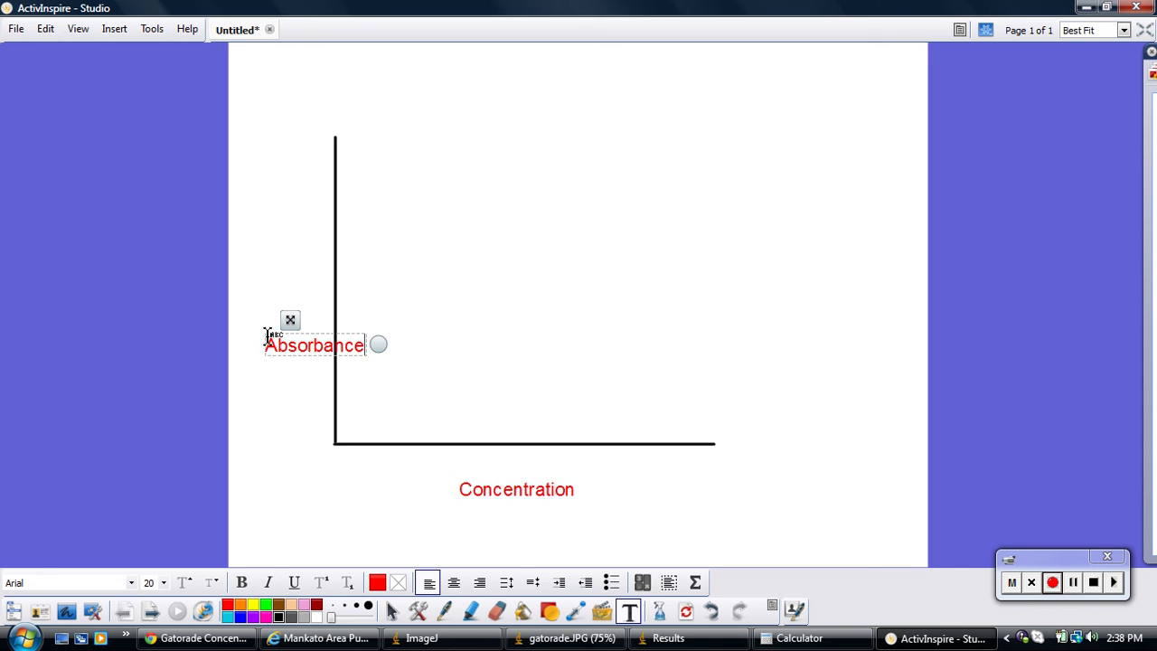
pyautogui.click(394, 613)
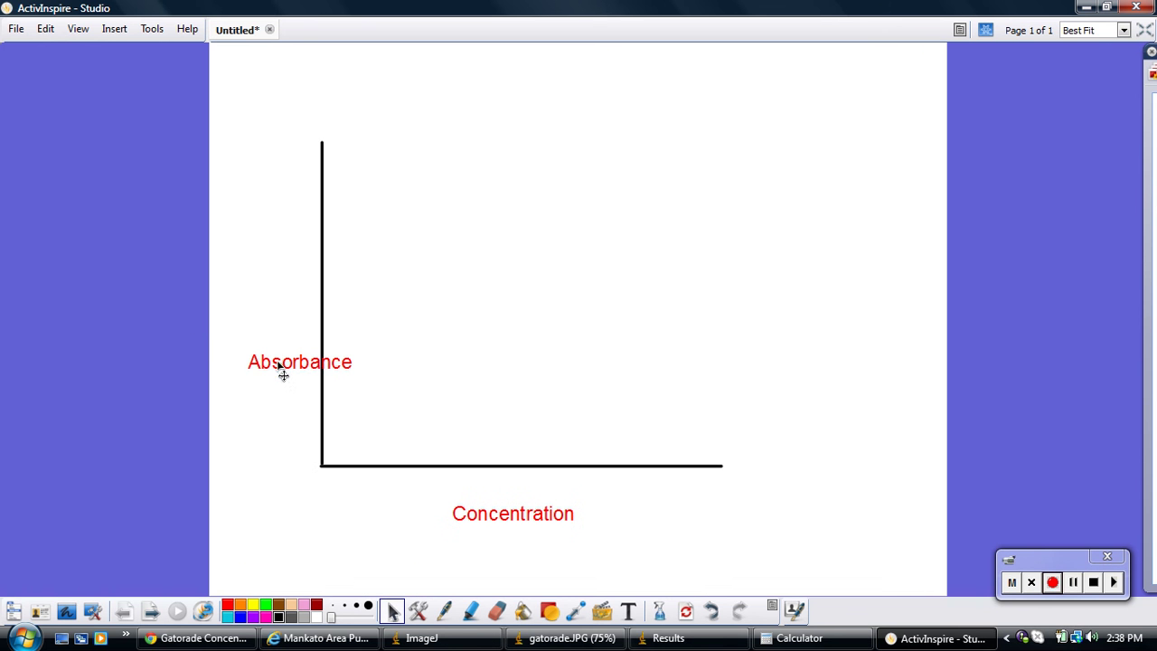
# - Rotate the Absorbance label to run vertically and place it beside the y-axis
pyautogui.click(280, 361)
pyautogui.moveTo(204, 317); pyautogui.dragTo(288, 346)
pyautogui.click(305, 405)
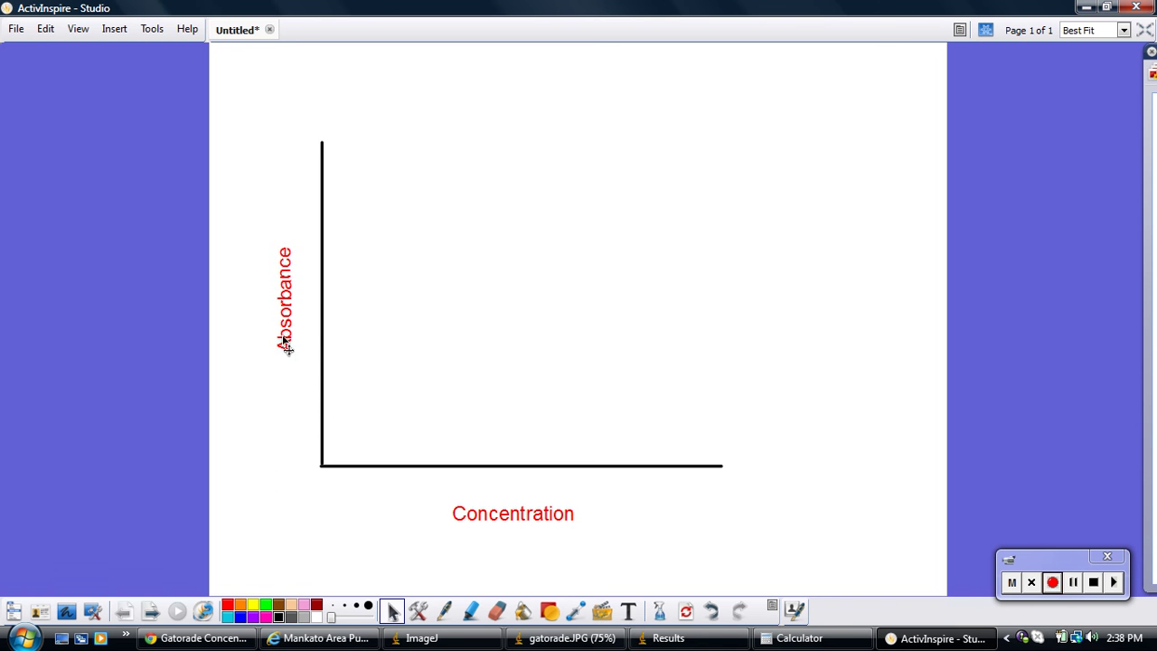
# - Plot the data points with the pen, rising from near the origin to the top right
pyautogui.click(445, 611)
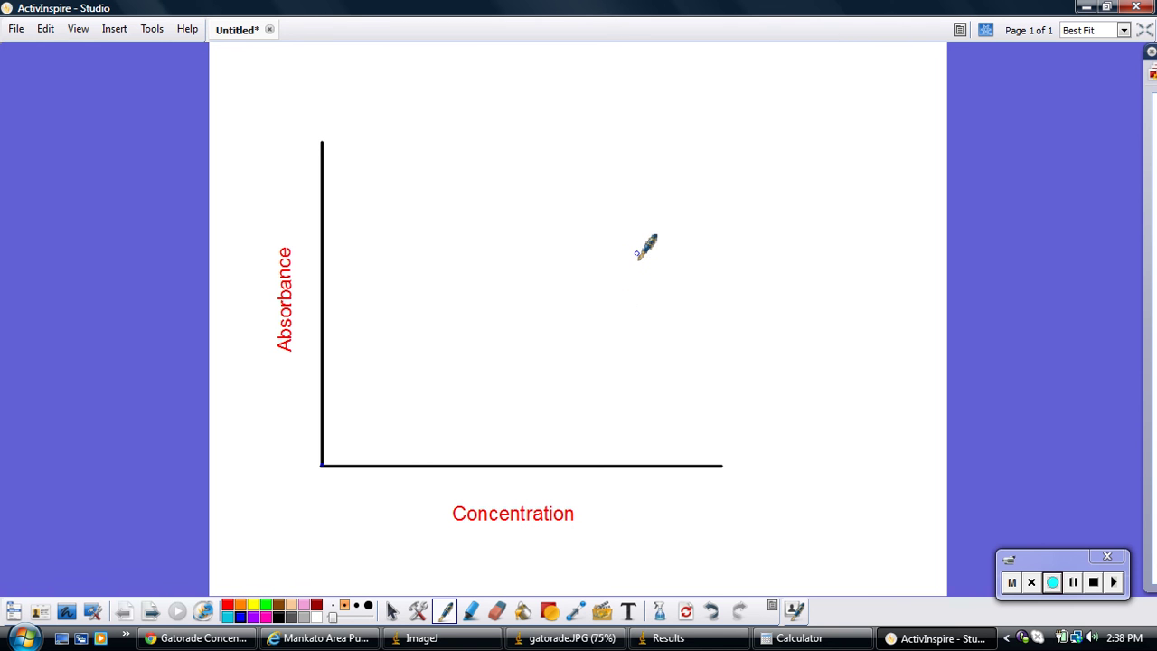
pyautogui.click(635, 244)
pyautogui.click(565, 317)
pyautogui.click(504, 323)
pyautogui.click(468, 369)
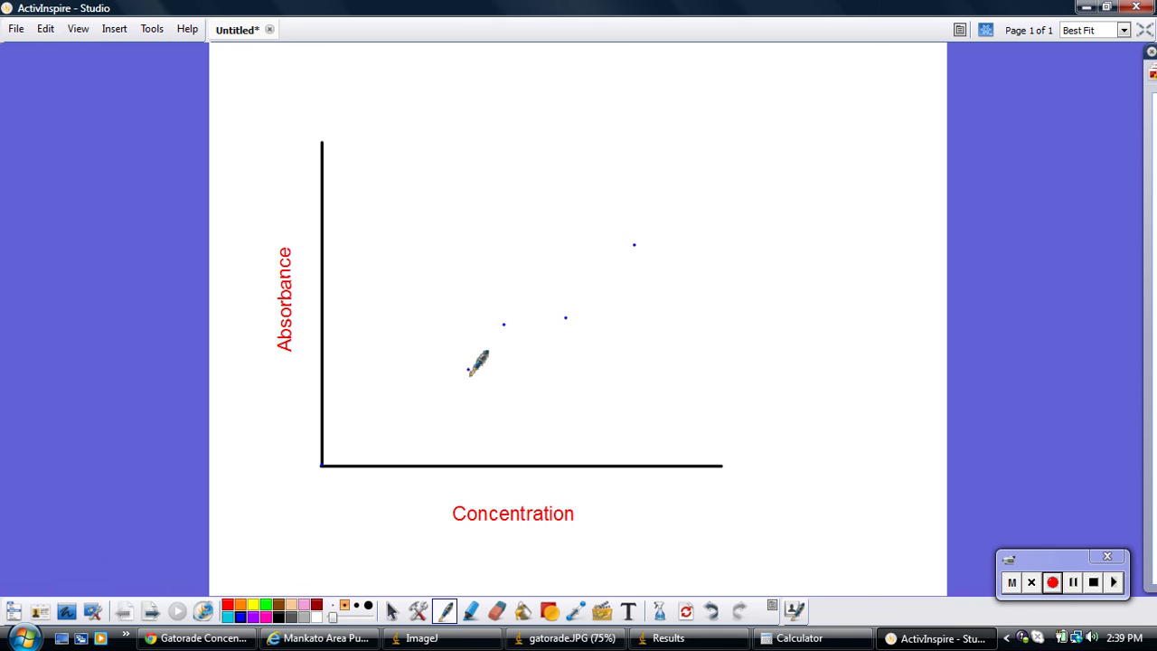
pyautogui.click(374, 414)
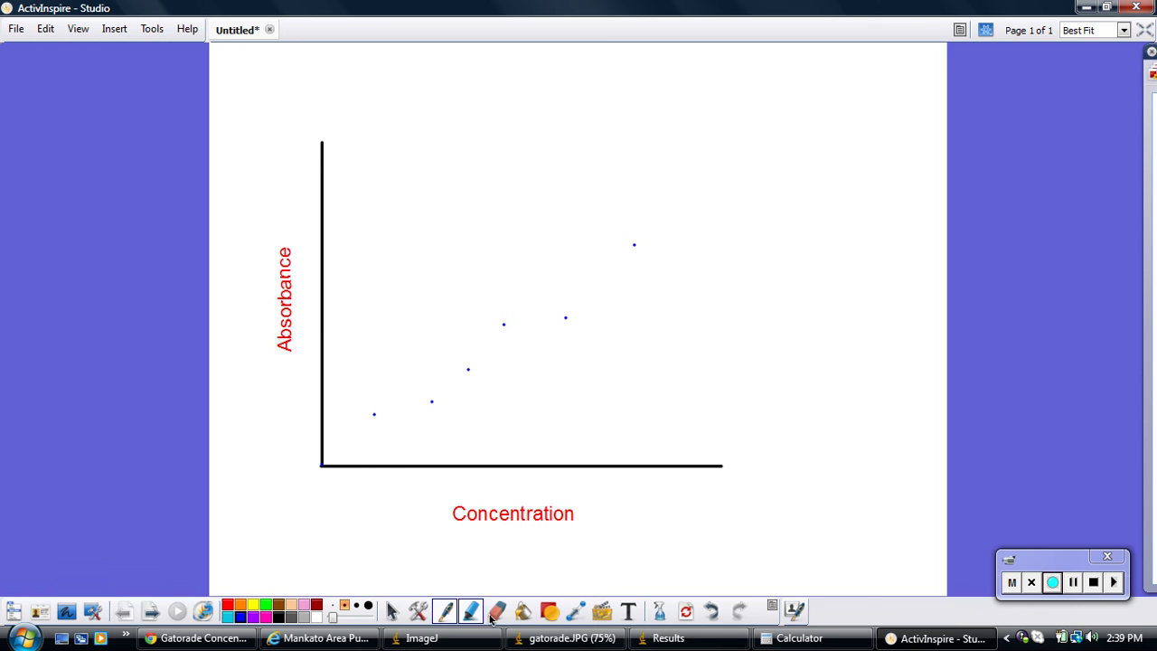
# - Select the straight Line shape and the colour green
pyautogui.click(549, 613)
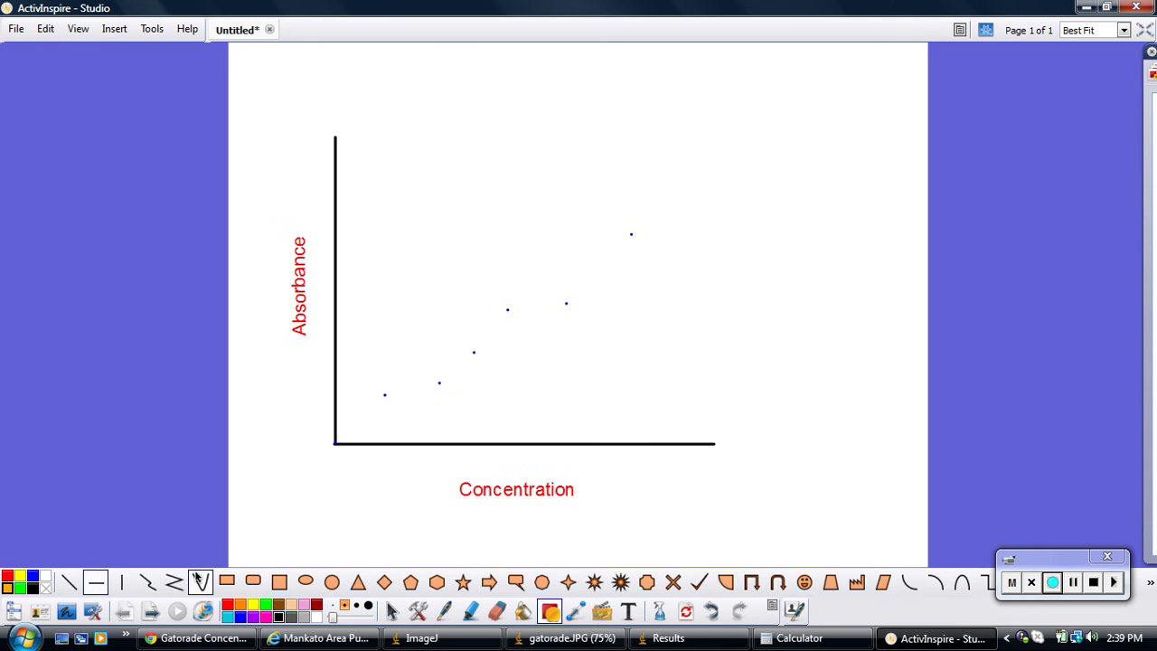
pyautogui.click(69, 583)
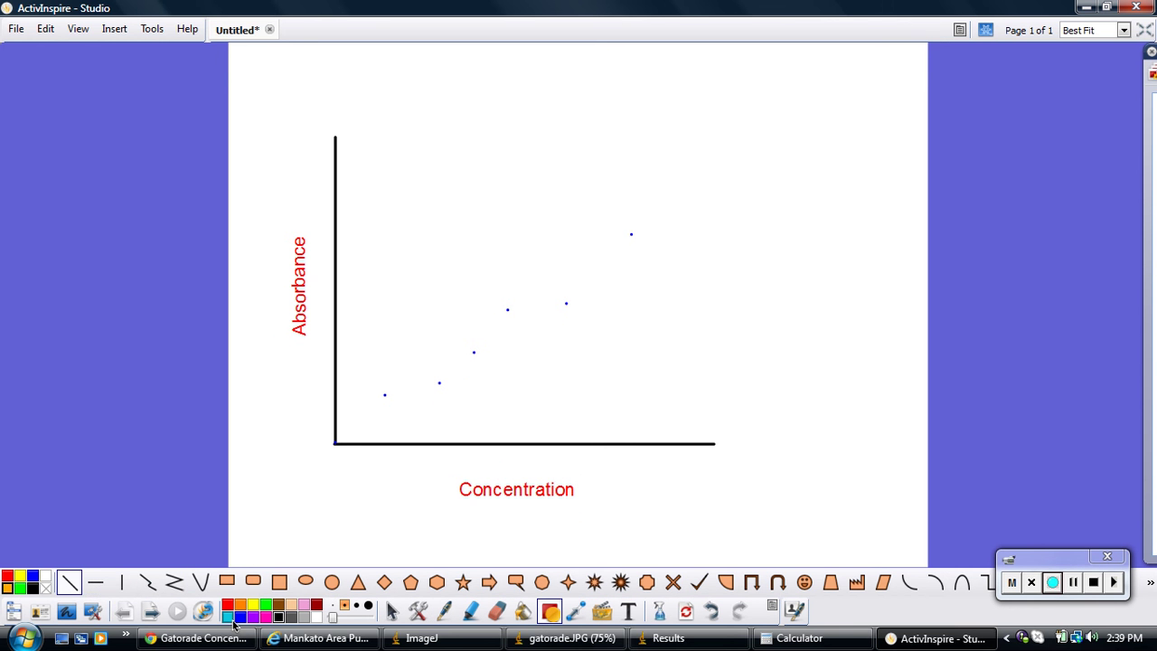
pyautogui.click(266, 603)
# - Draw the green best-fit line from the graph origin up to the top-right data point
pyautogui.moveTo(380, 433); pyautogui.dragTo(636, 243)
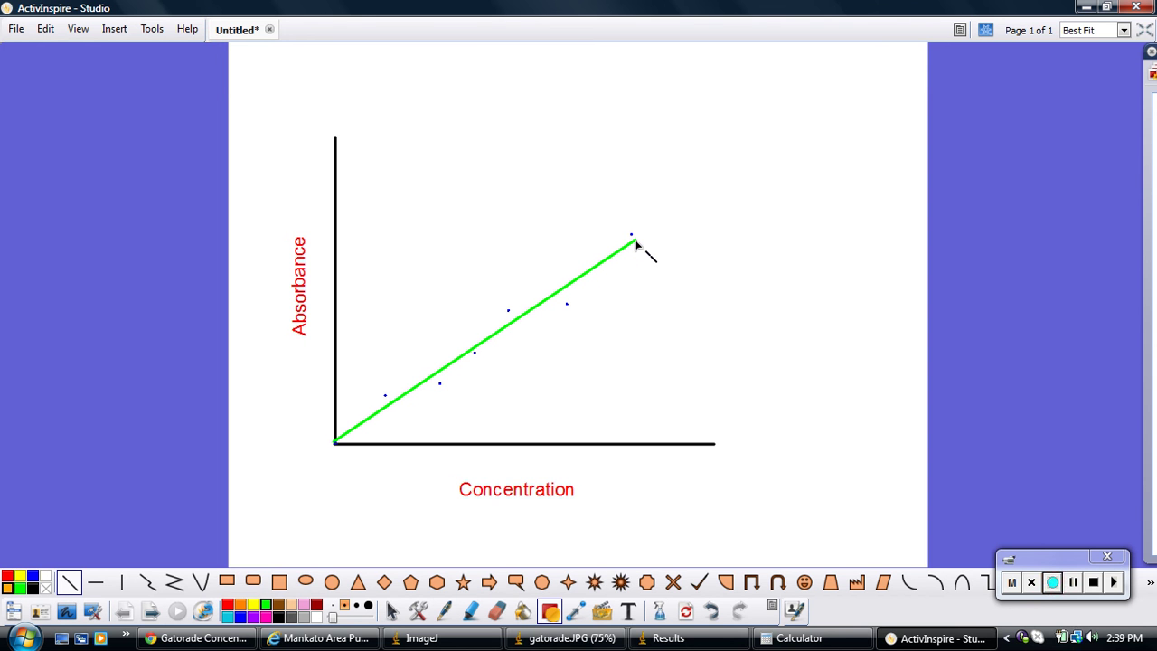
pyautogui.moveTo(636, 243); pyautogui.dragTo(635, 243)
pyautogui.moveTo(635, 243); pyautogui.dragTo(635, 244)
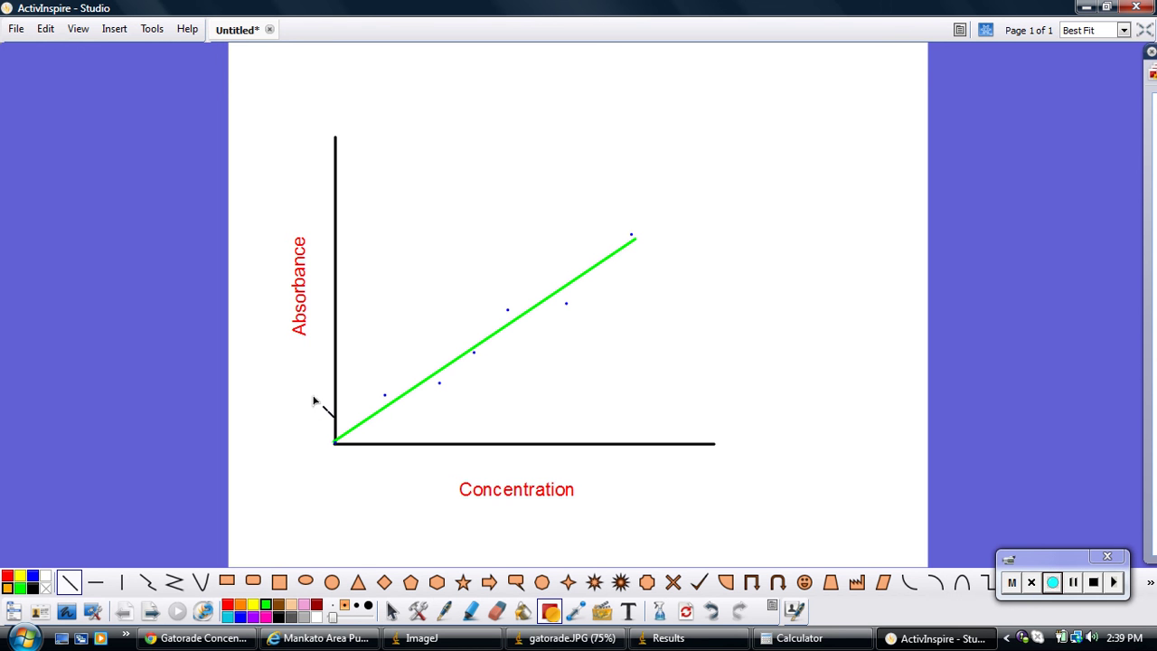
pyautogui.click(447, 614)
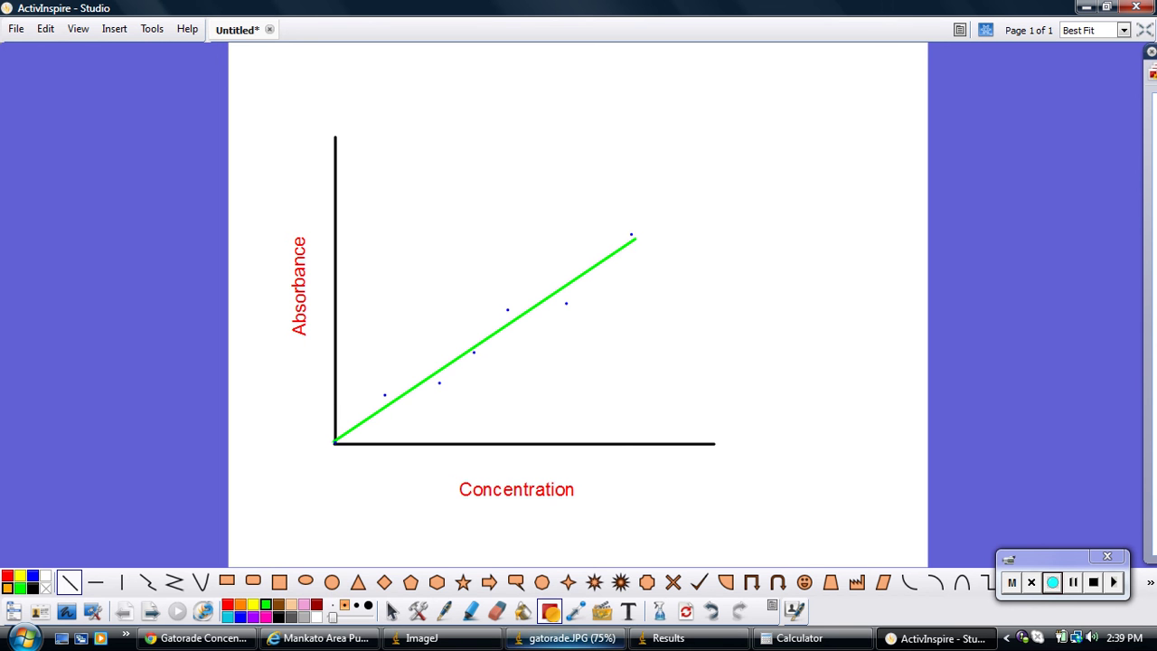
pyautogui.moveTo(355, 645)
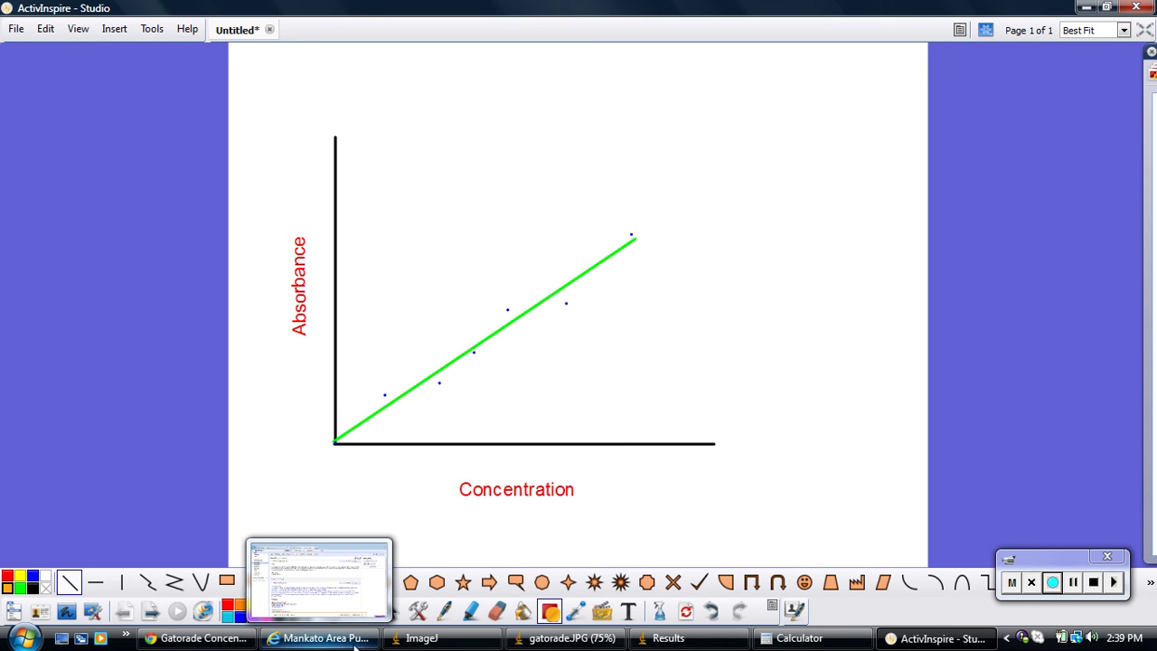
# - Enter '= 0.54' in the Gatorade row's Absorbtion cell, then switch back to ActivInspire
pyautogui.click(191, 639)
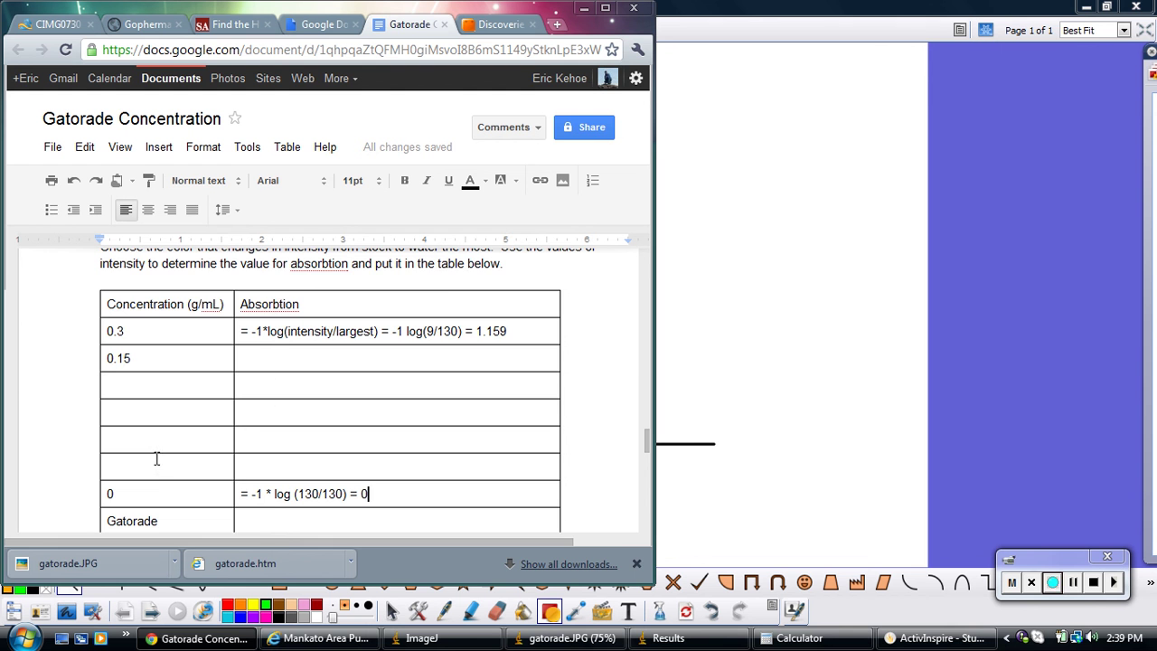
pyautogui.moveTo(251, 519); pyautogui.dragTo(256, 521)
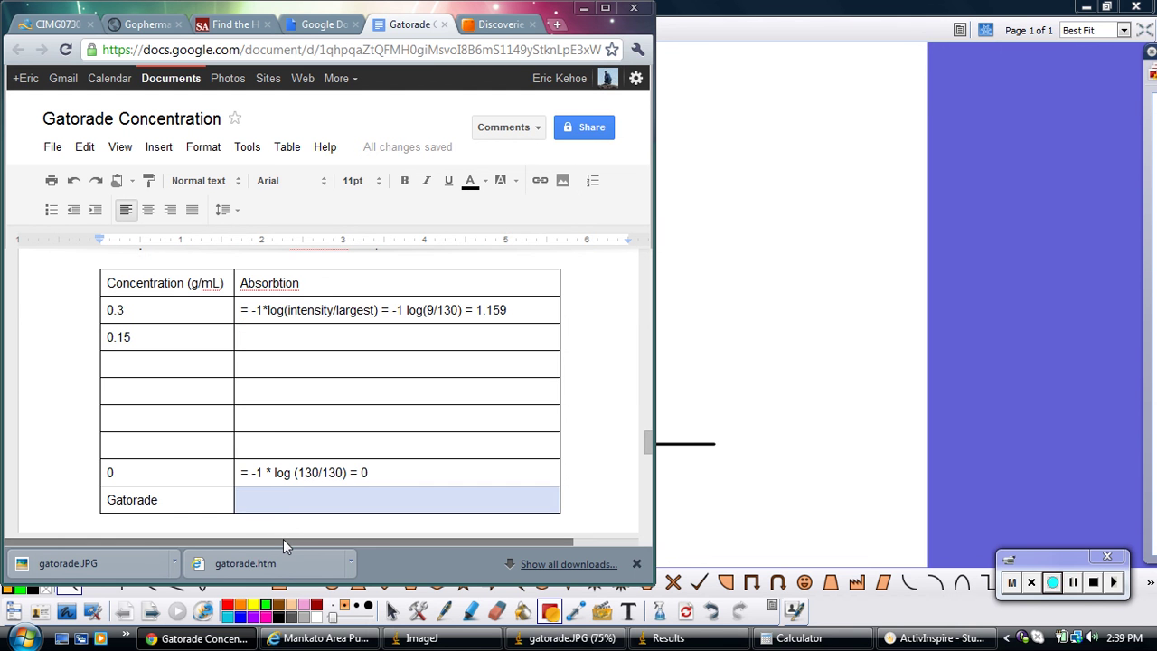
pyautogui.write('=')
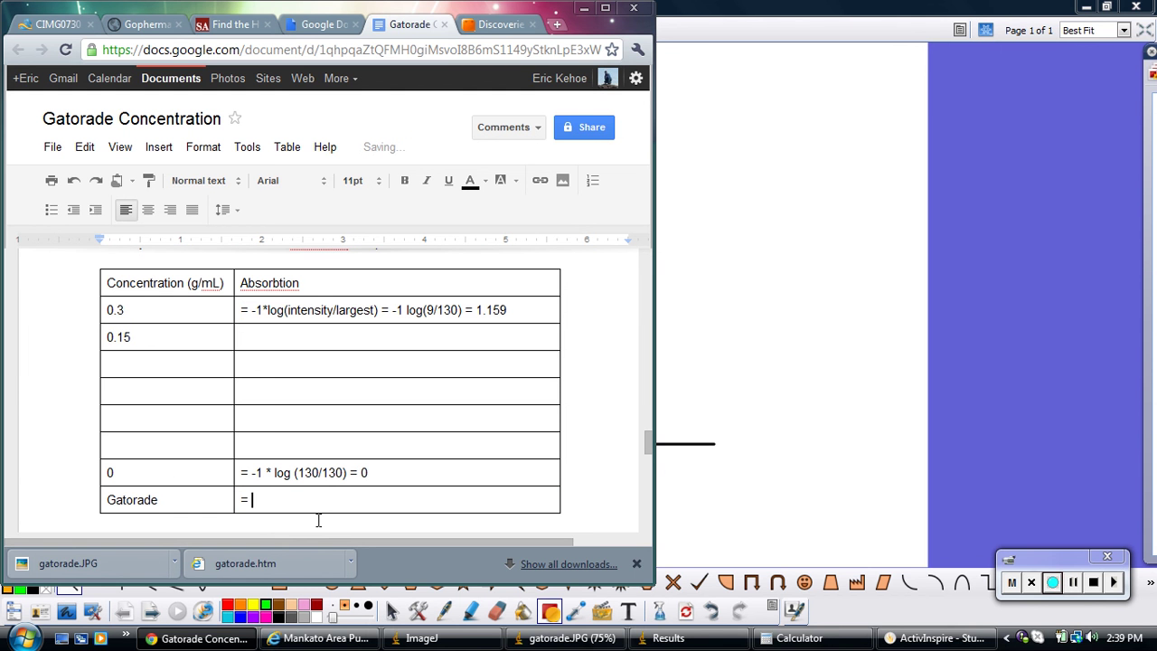
pyautogui.write(' 05')
pyautogui.press('BackSpace')
pyautogui.press('BackSpace')
pyautogui.write('.54')
pyautogui.click(712, 526)
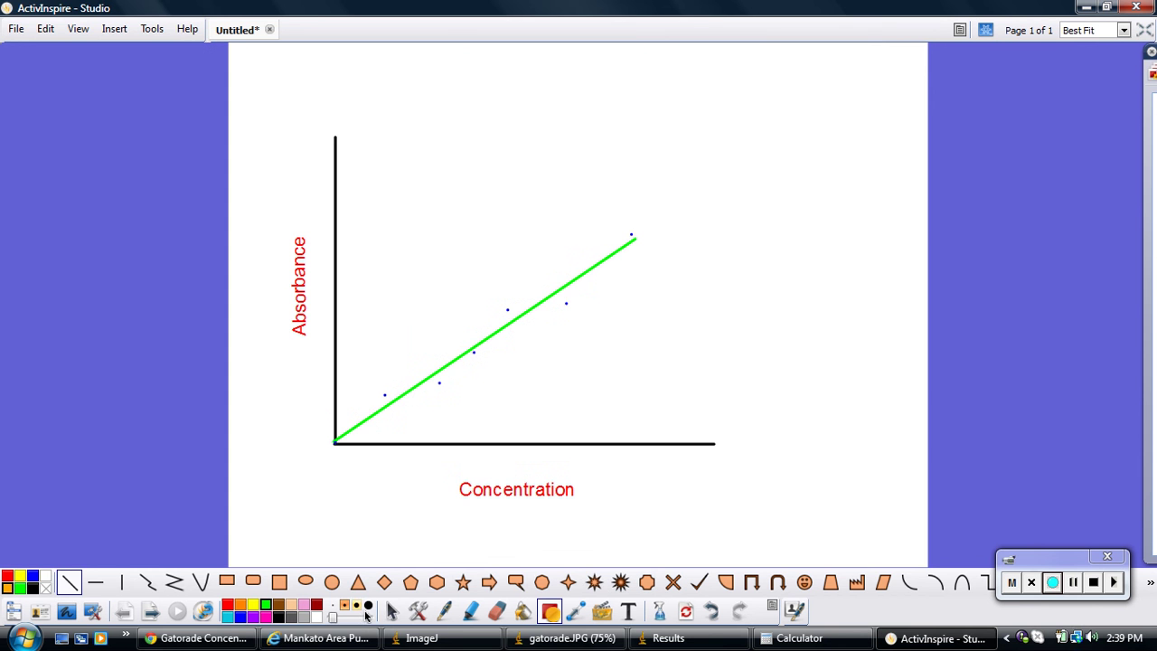
# - Draw a magenta guide line from the y-axis at the Gatorade absorbance to the best-fit line
pyautogui.click(393, 611)
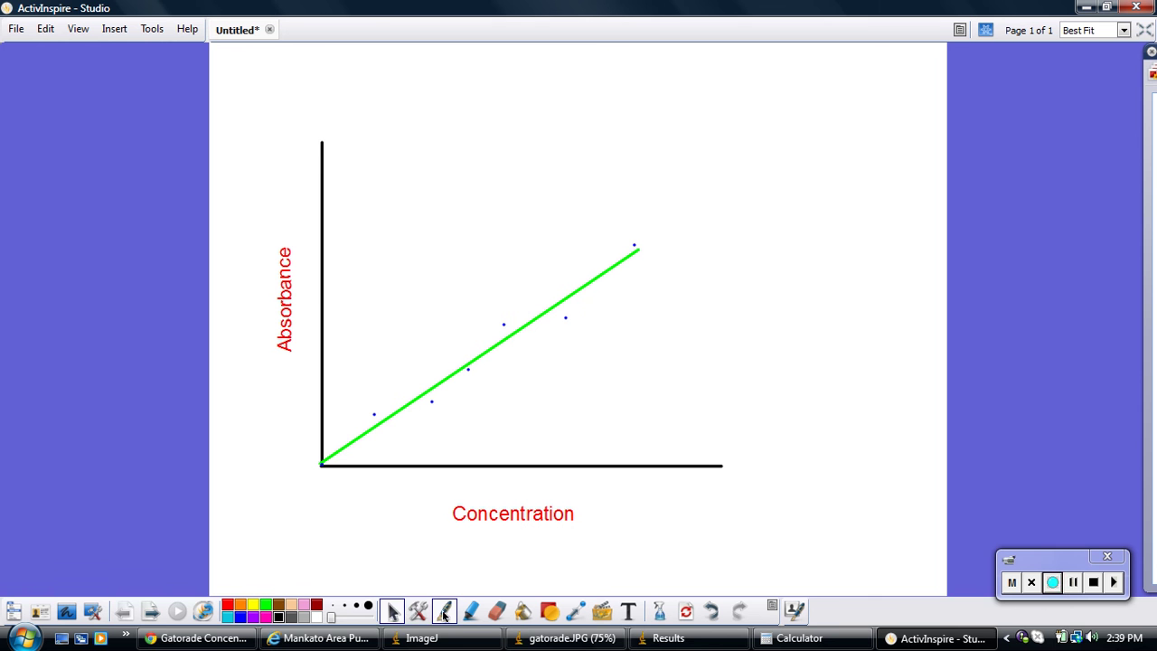
pyautogui.click(444, 612)
pyautogui.moveTo(313, 351); pyautogui.dragTo(426, 350)
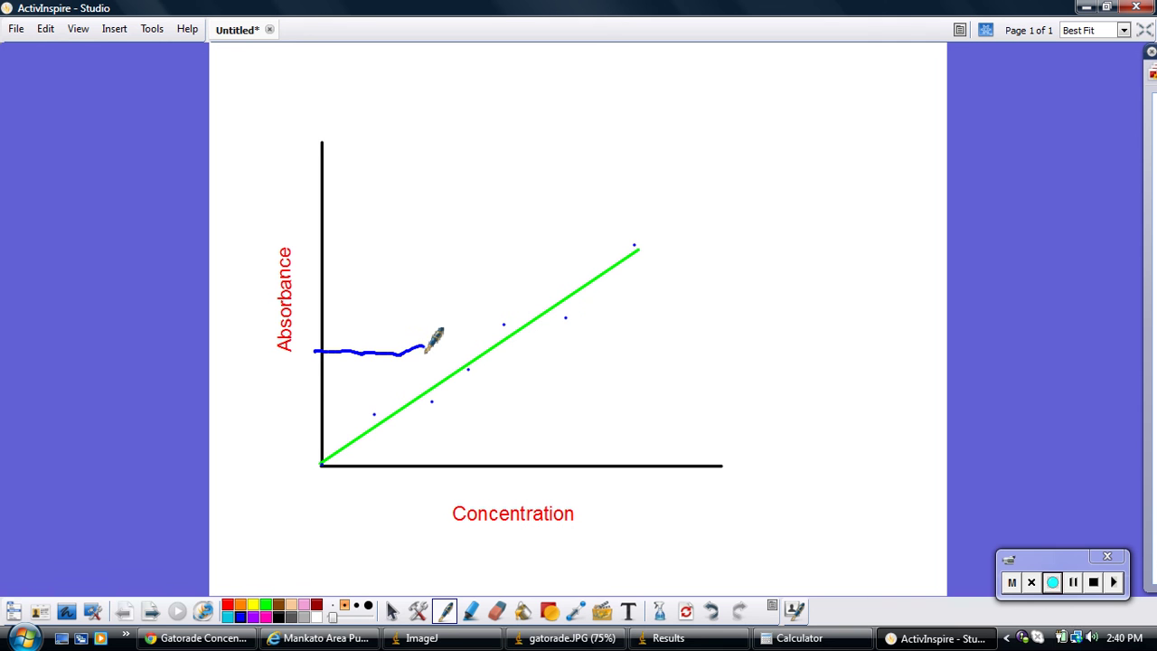
pyautogui.hotkey('ctrl', 'z')
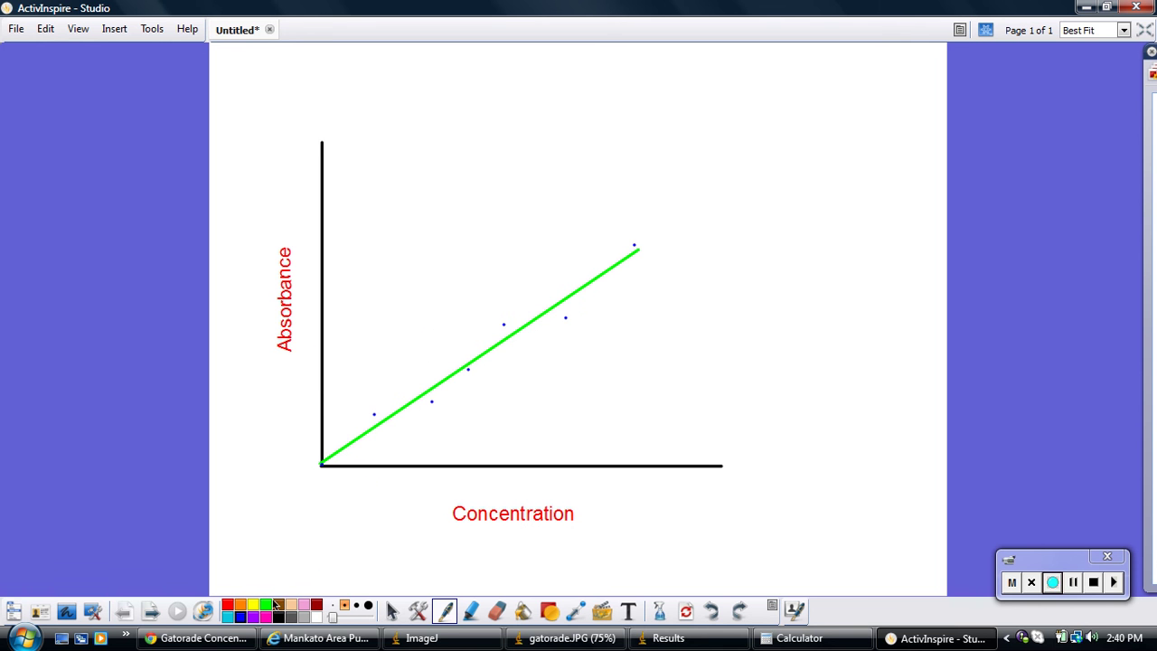
pyautogui.click(550, 612)
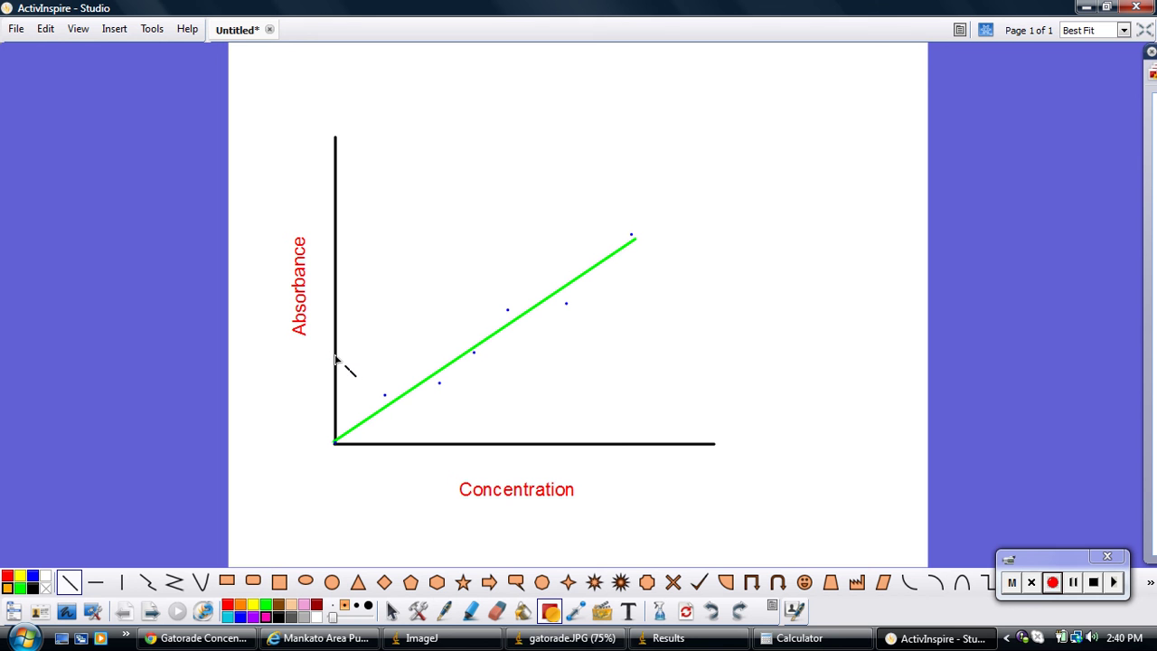
pyautogui.moveTo(335, 355)
pyautogui.mouseDown()
pyautogui.moveTo(388, 365)
pyautogui.moveTo(474, 352)
pyautogui.moveTo(472, 442)
pyautogui.mouseUp()
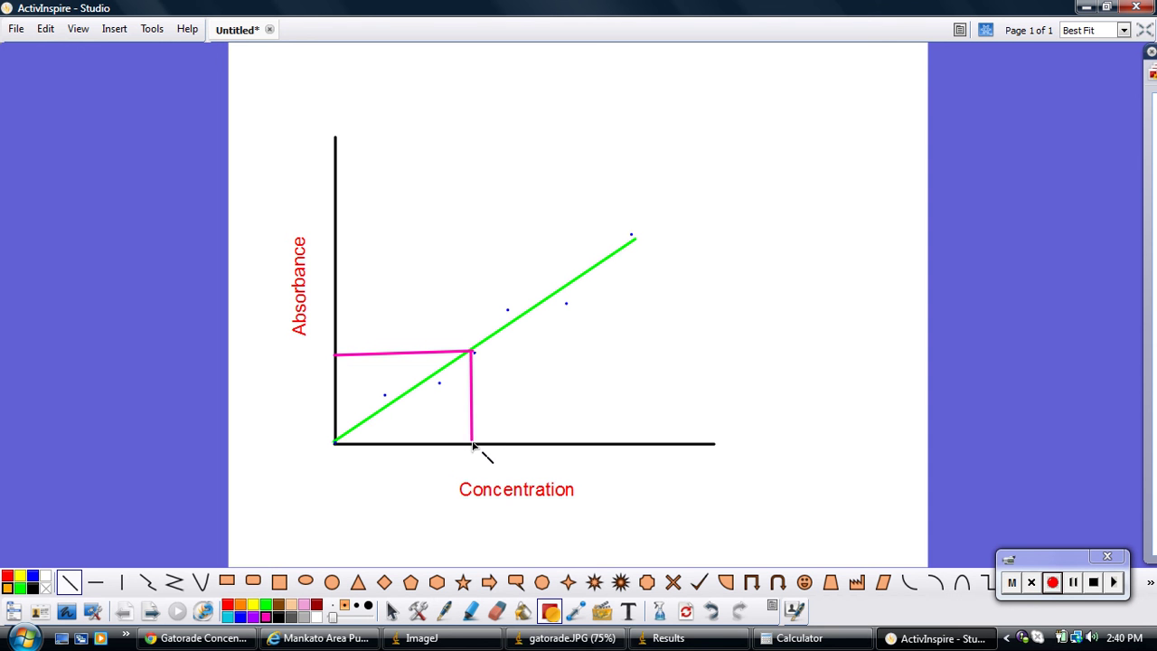